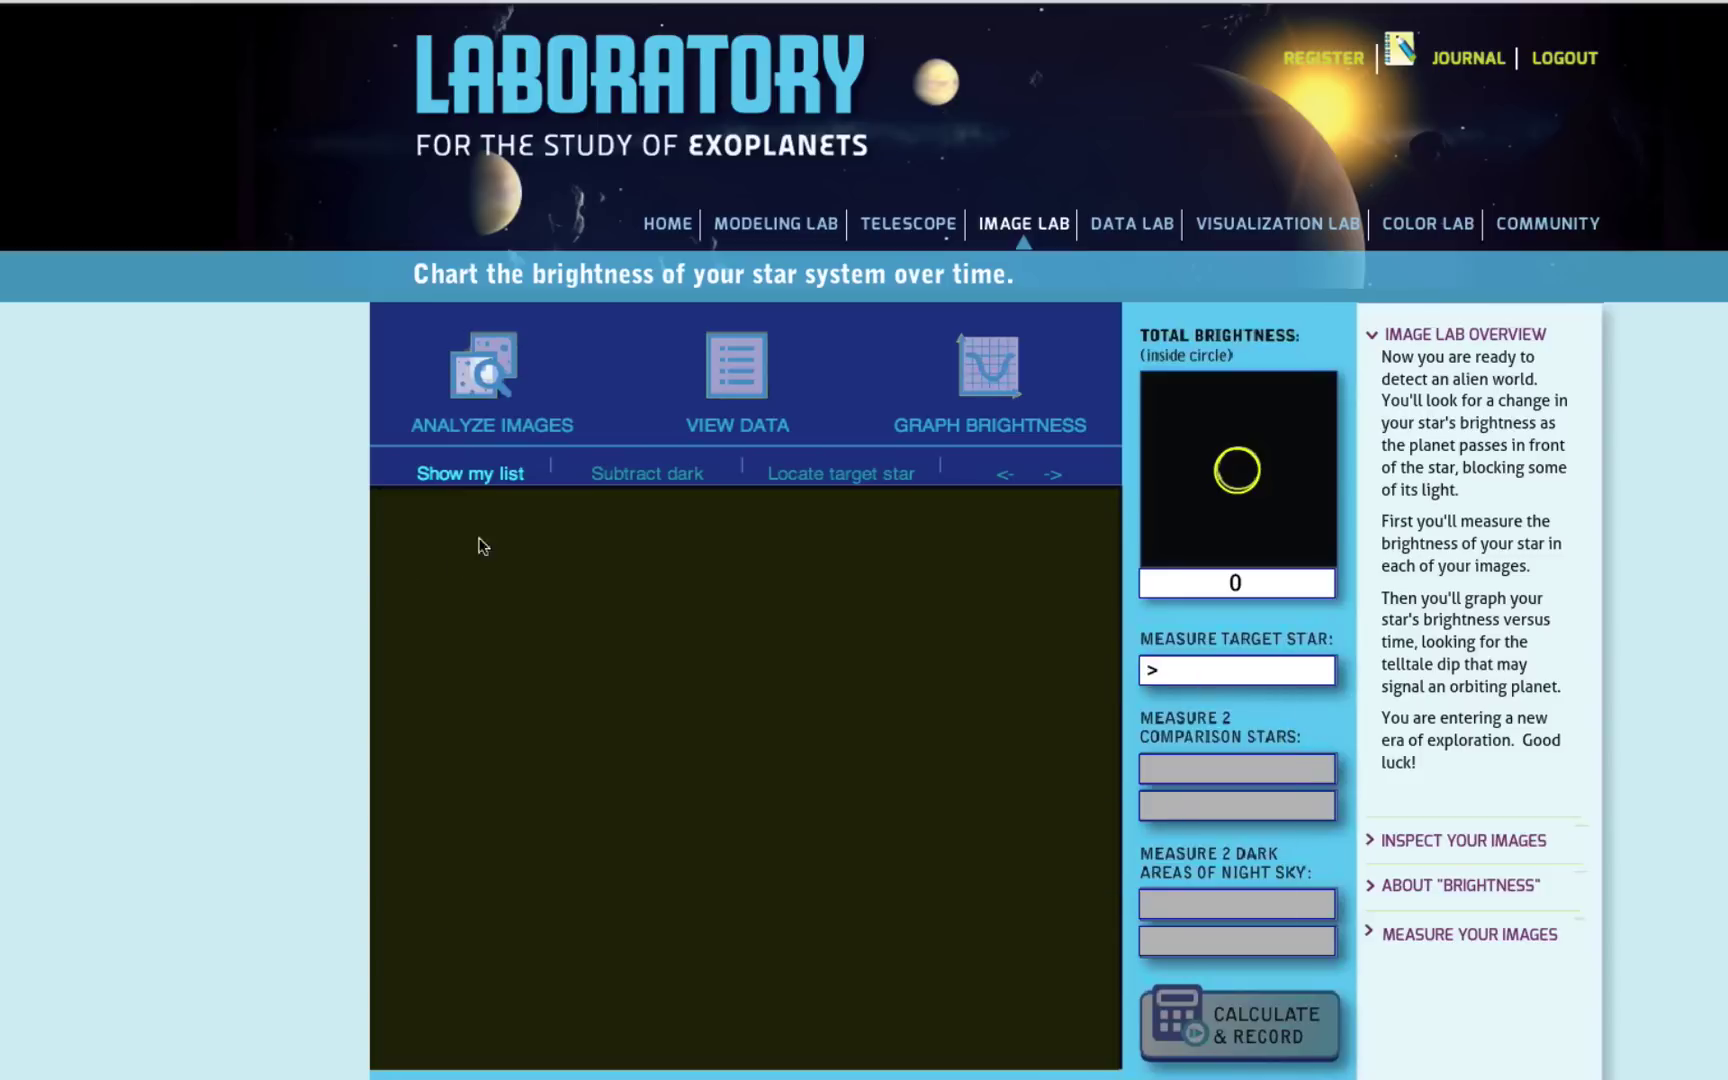
left_click(492, 476)
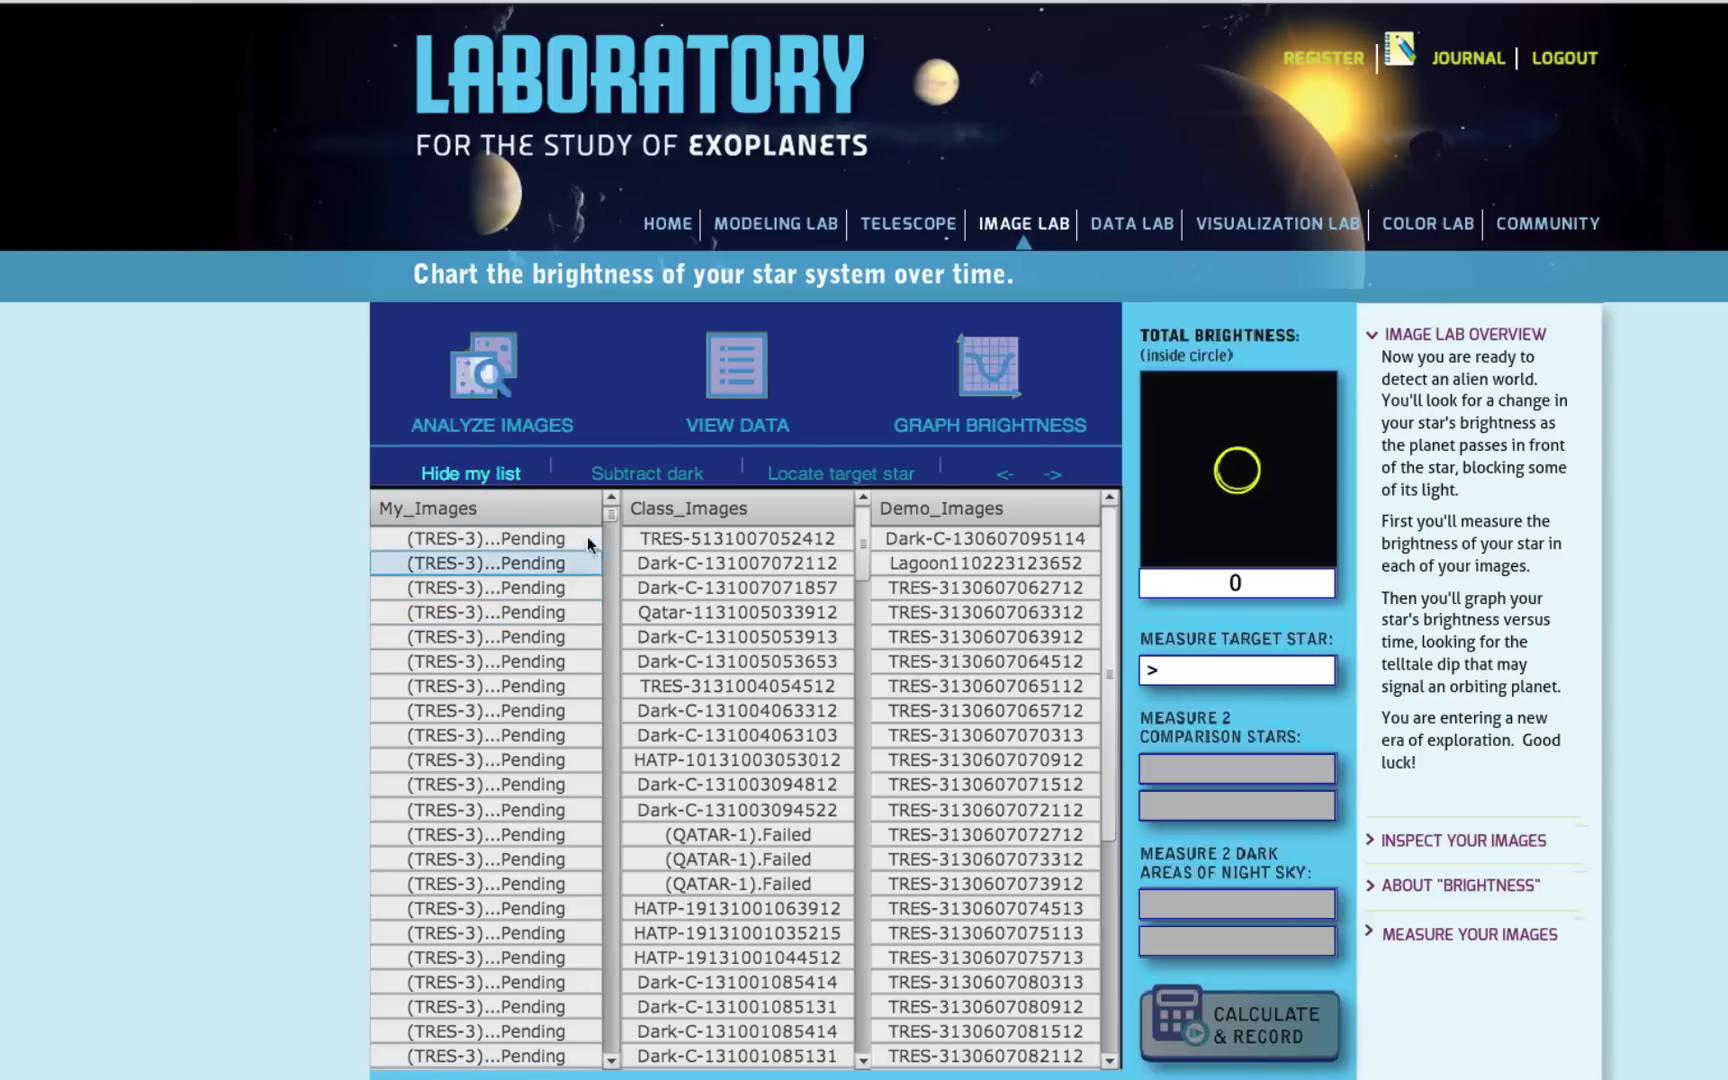
left_click_drag(610, 519, 606, 615)
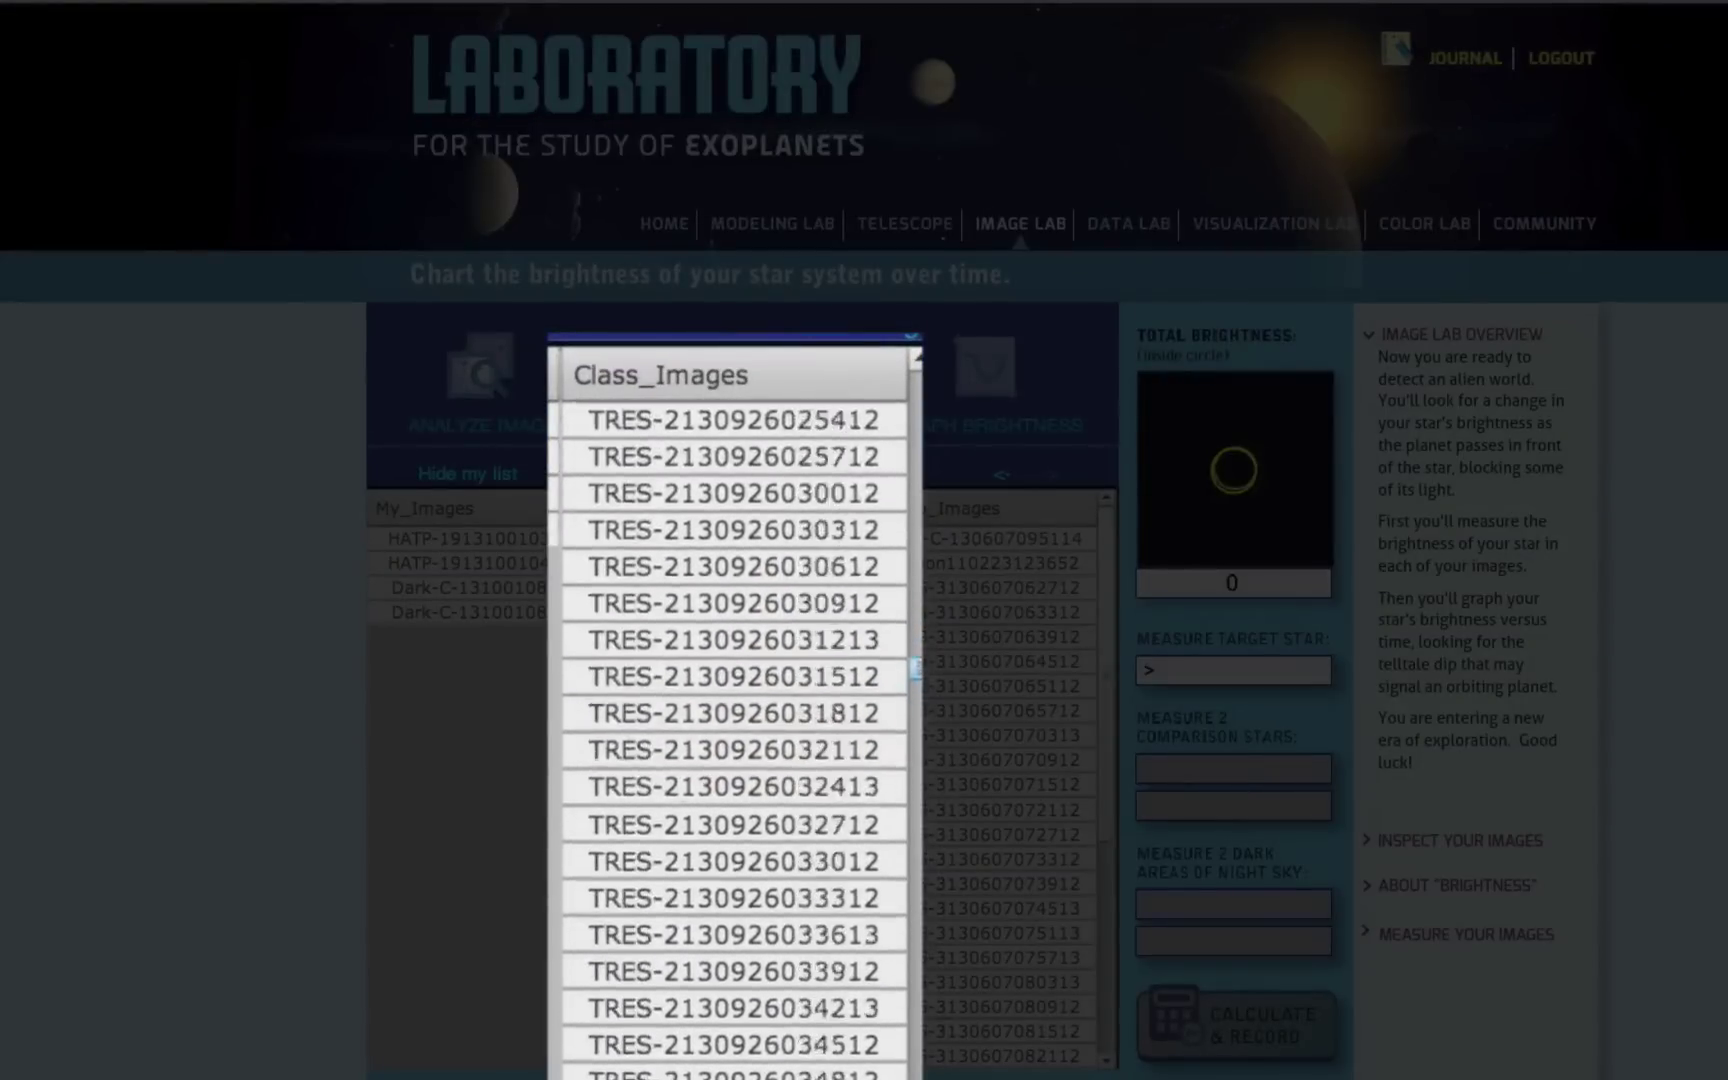
scroll(751, 684, "down", 5)
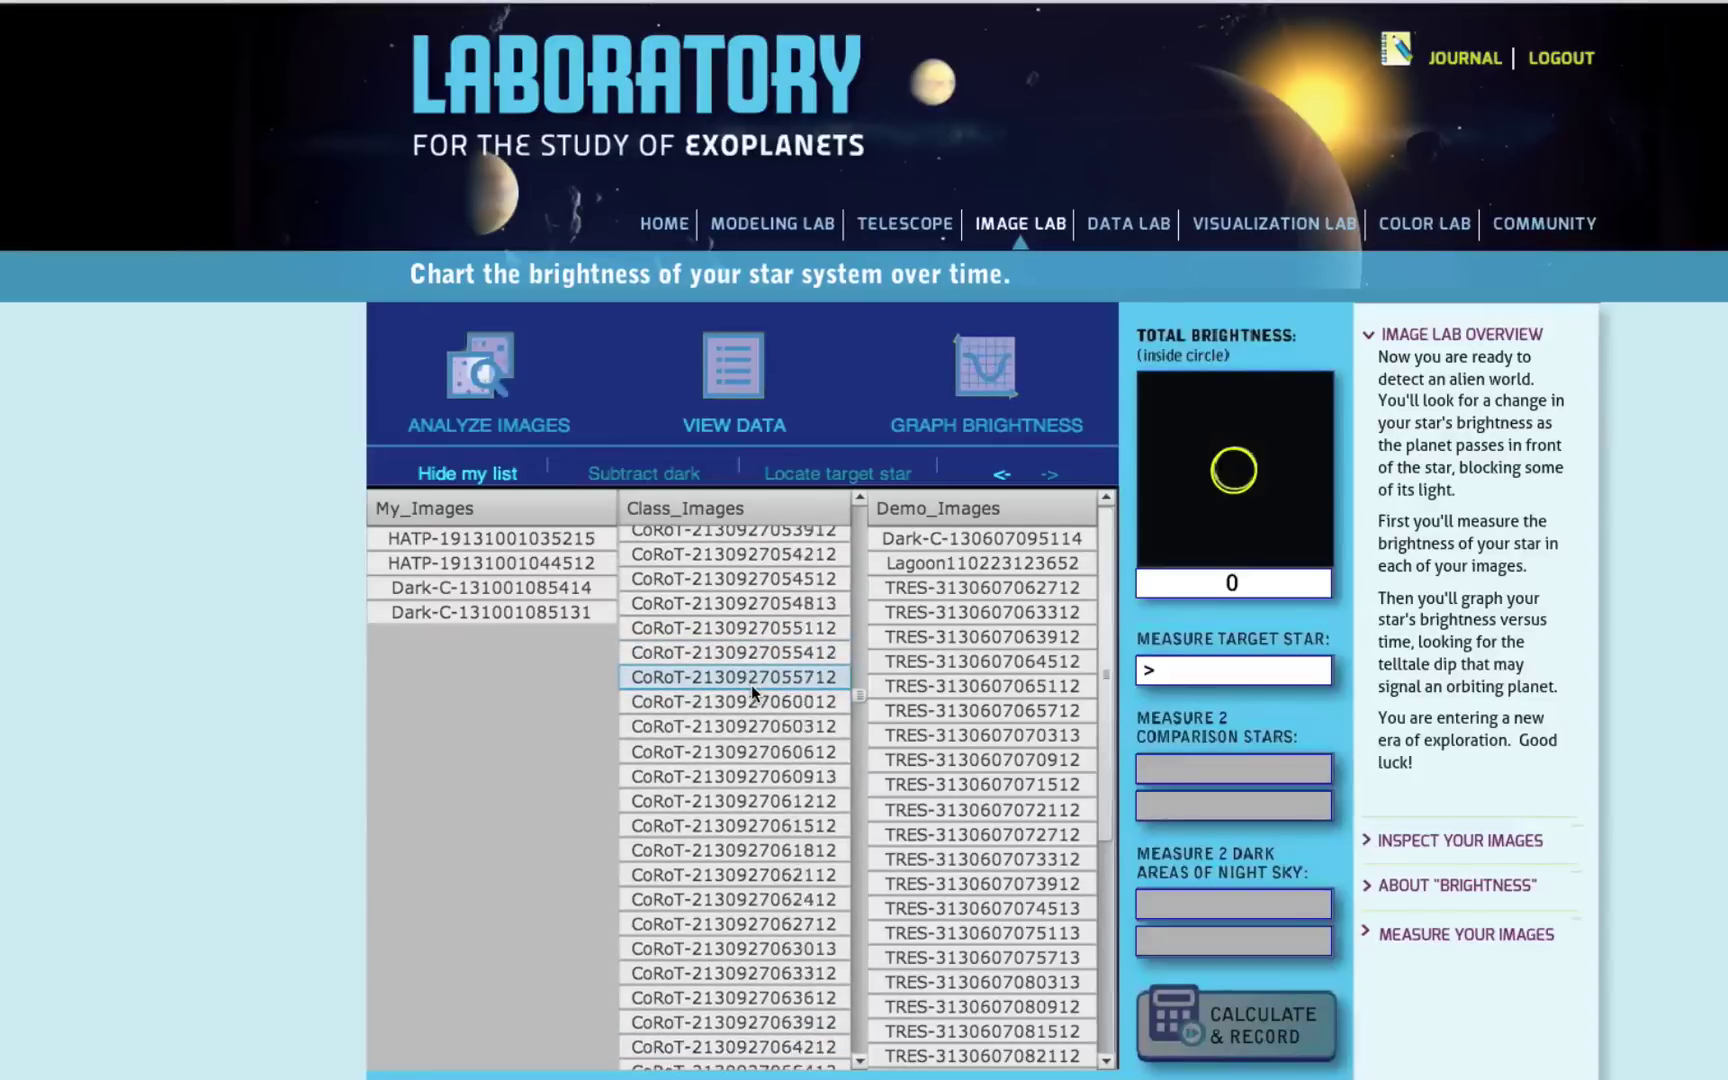
left_click(748, 950)
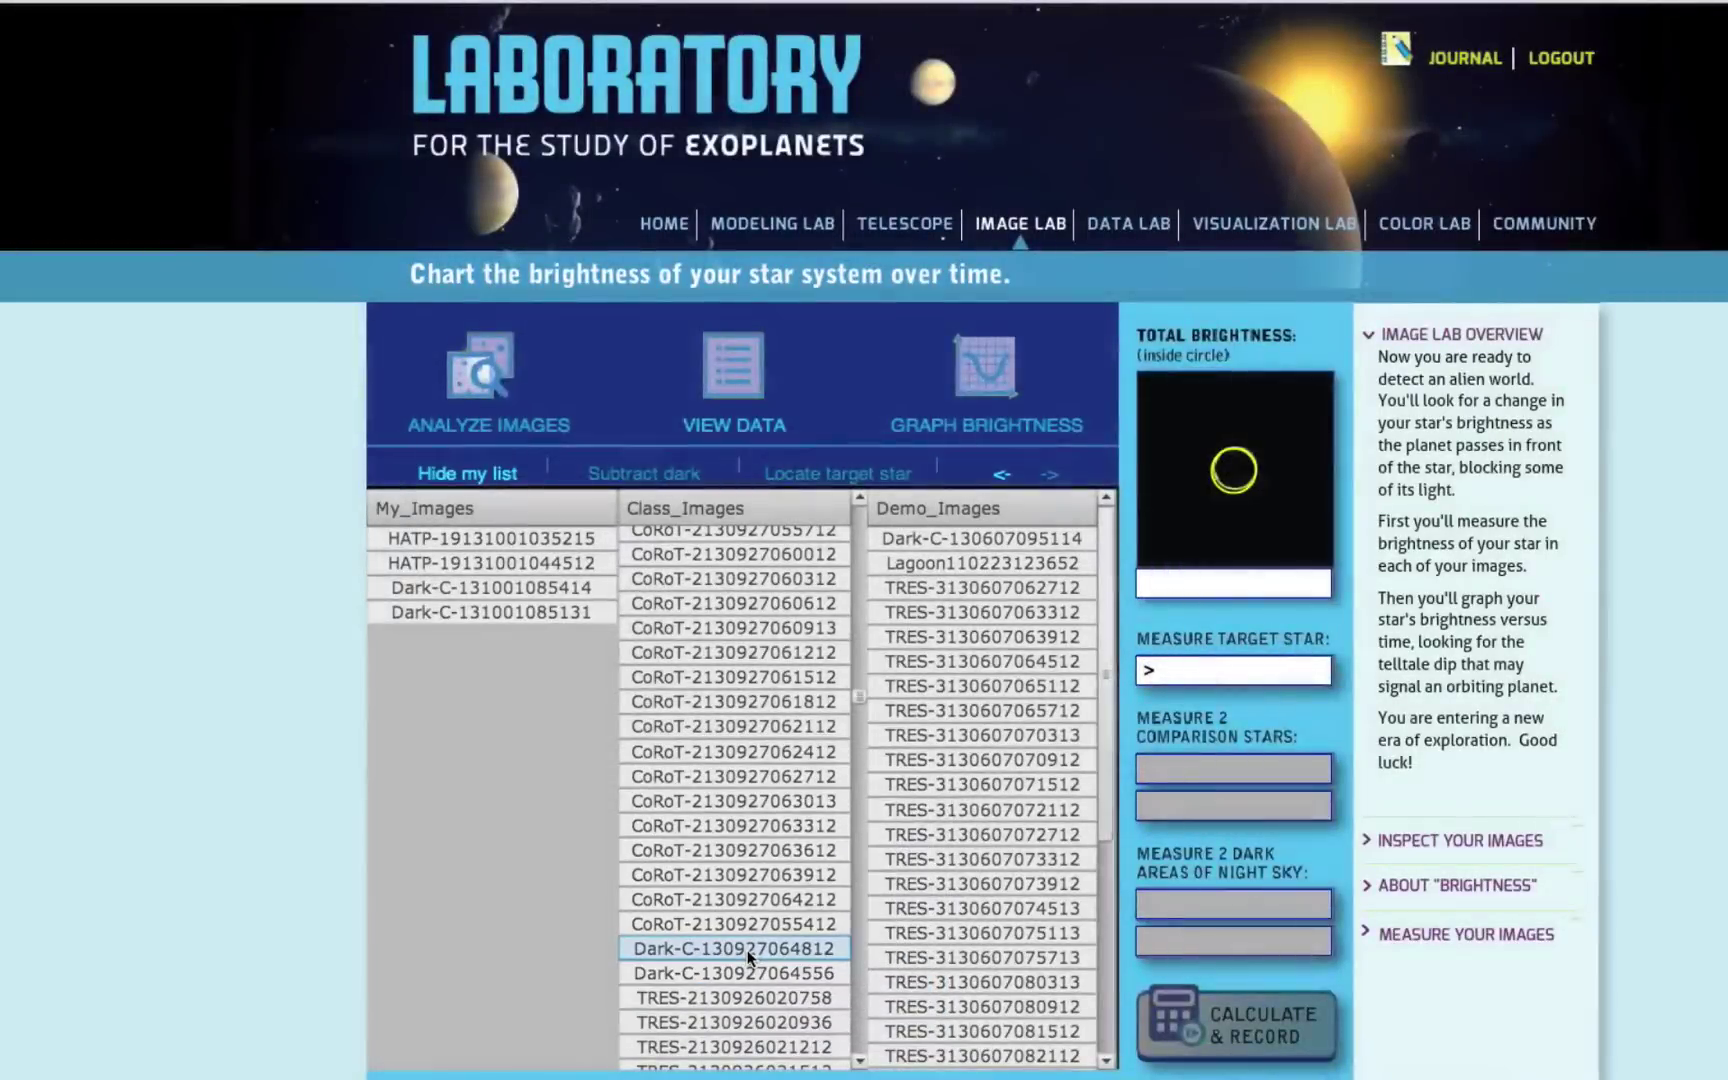
left_click(713, 947)
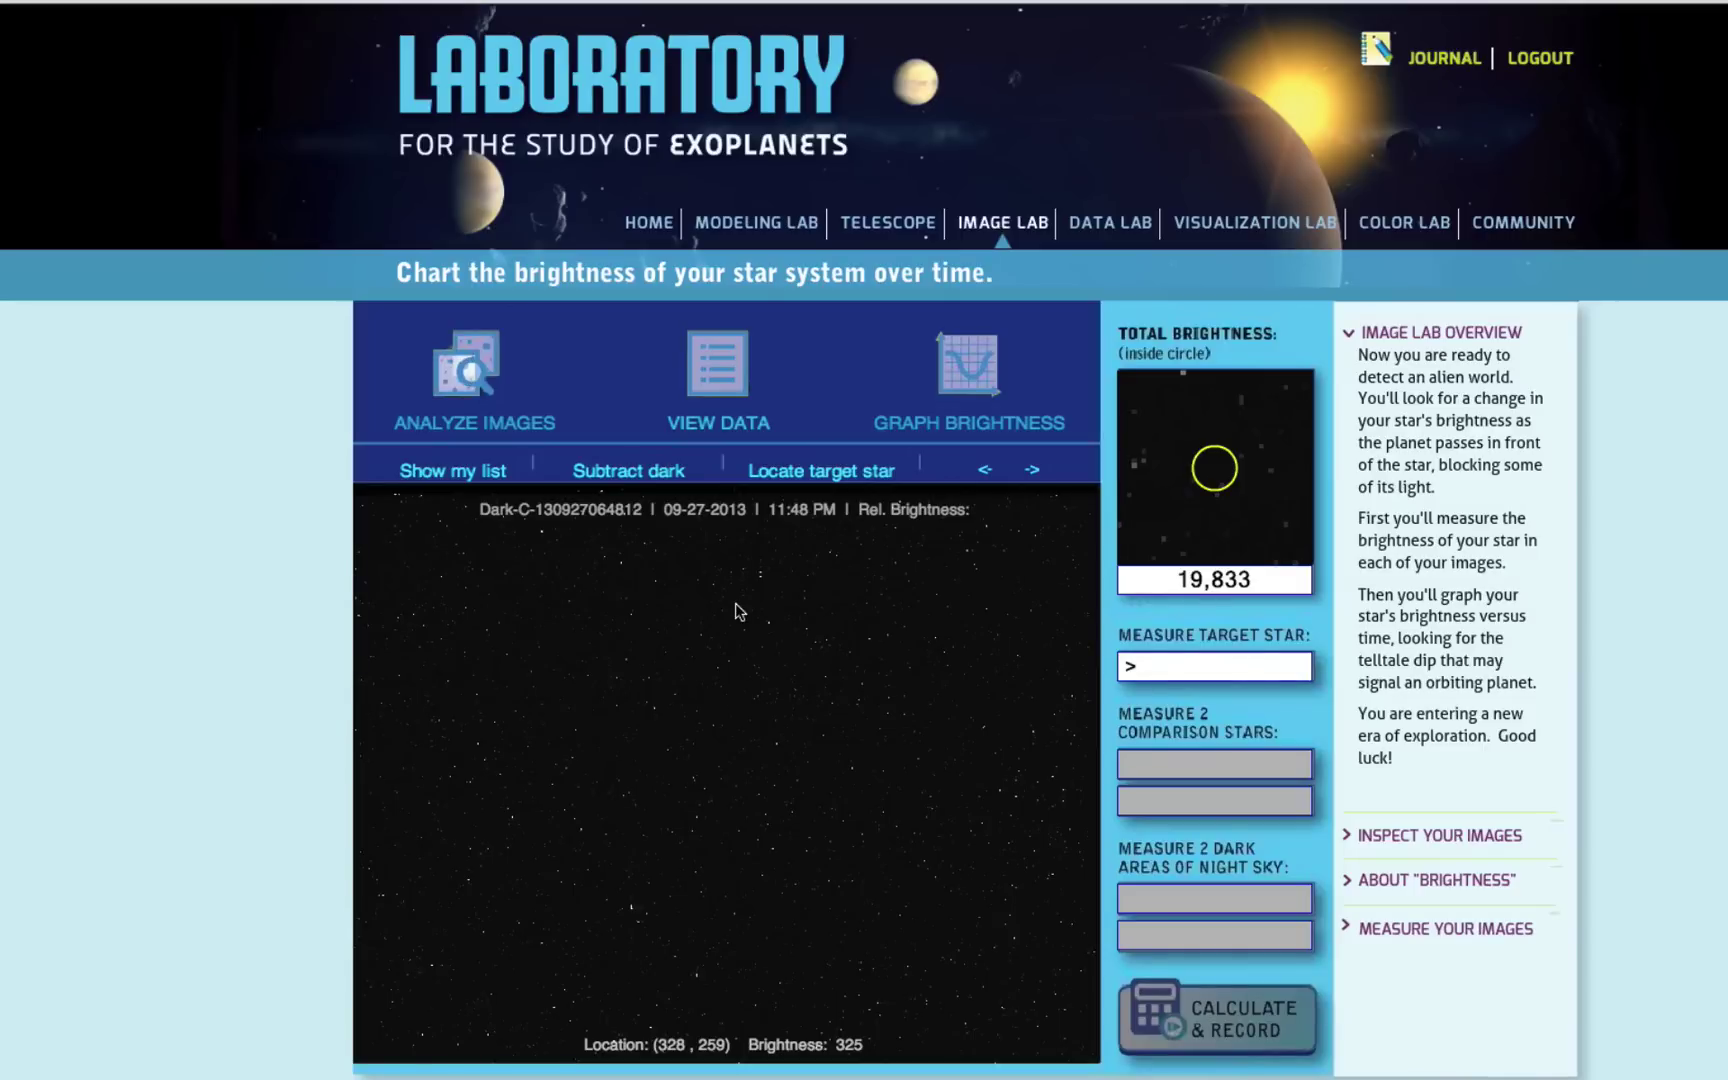
Set dark subtraction to 'Auto-subtract ON' so the dark frame turns black.
left_click(643, 472)
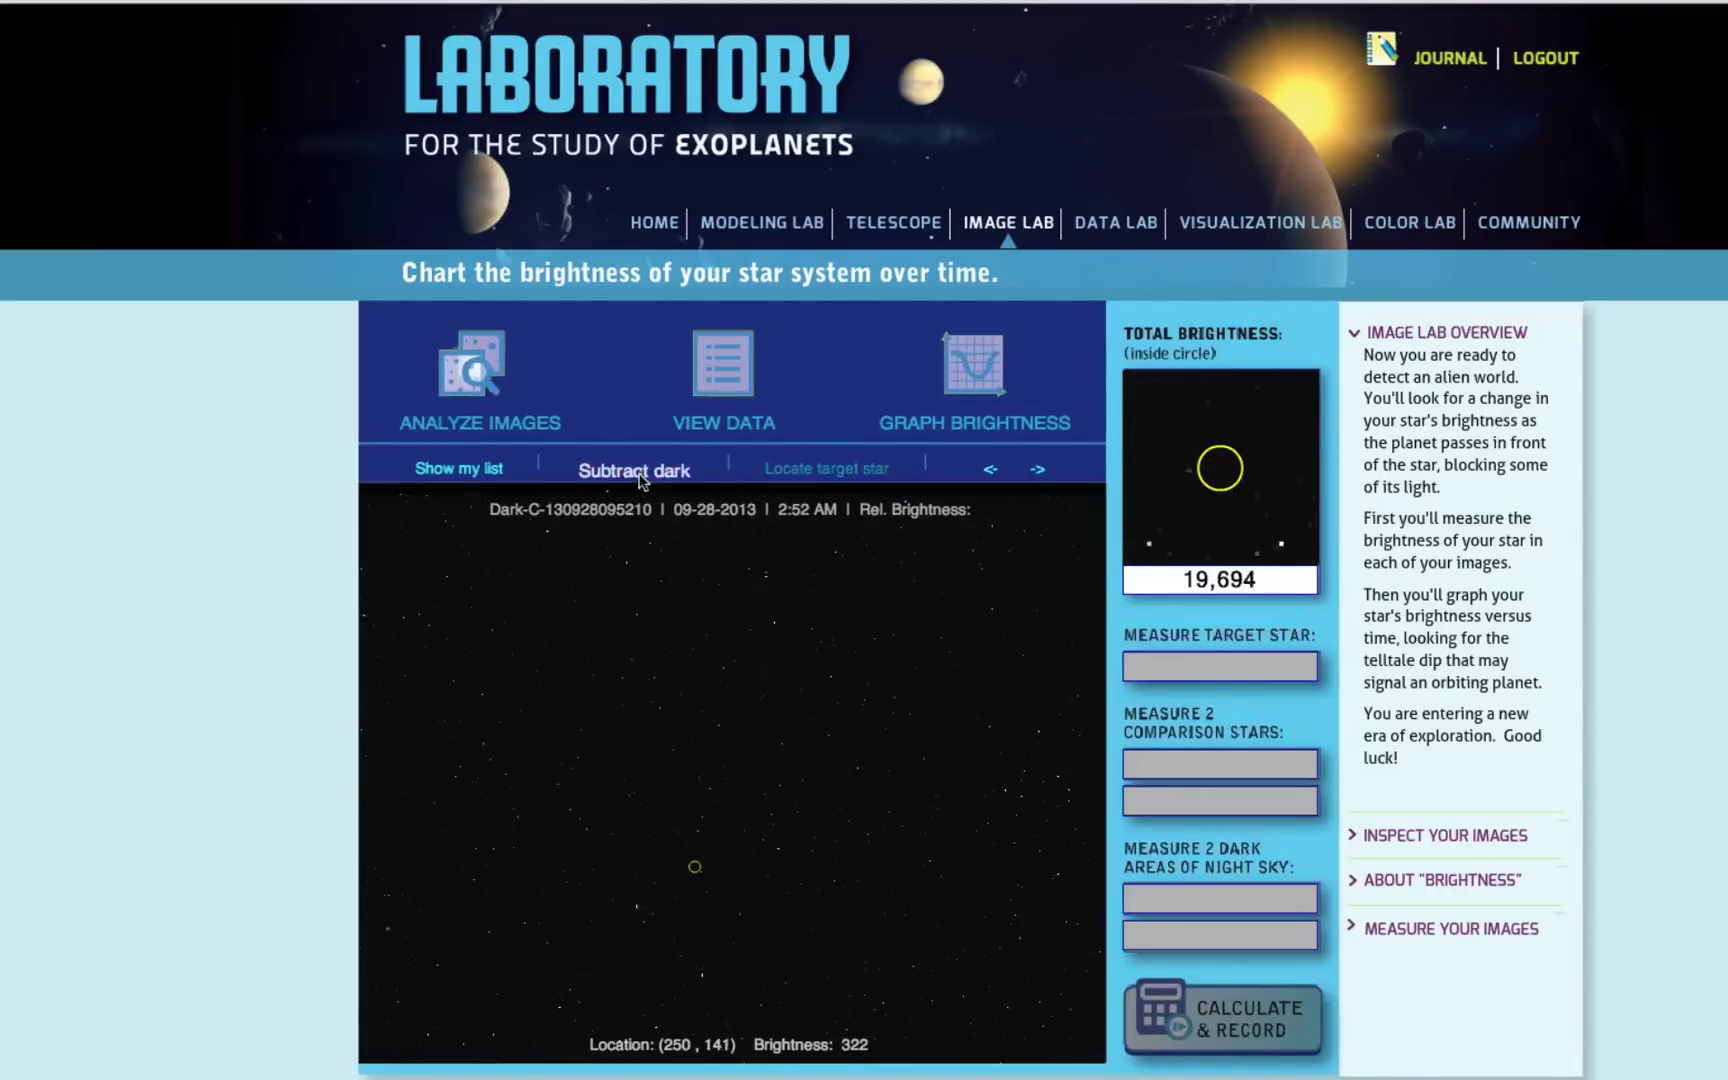
left_click(484, 468)
left_click(655, 690)
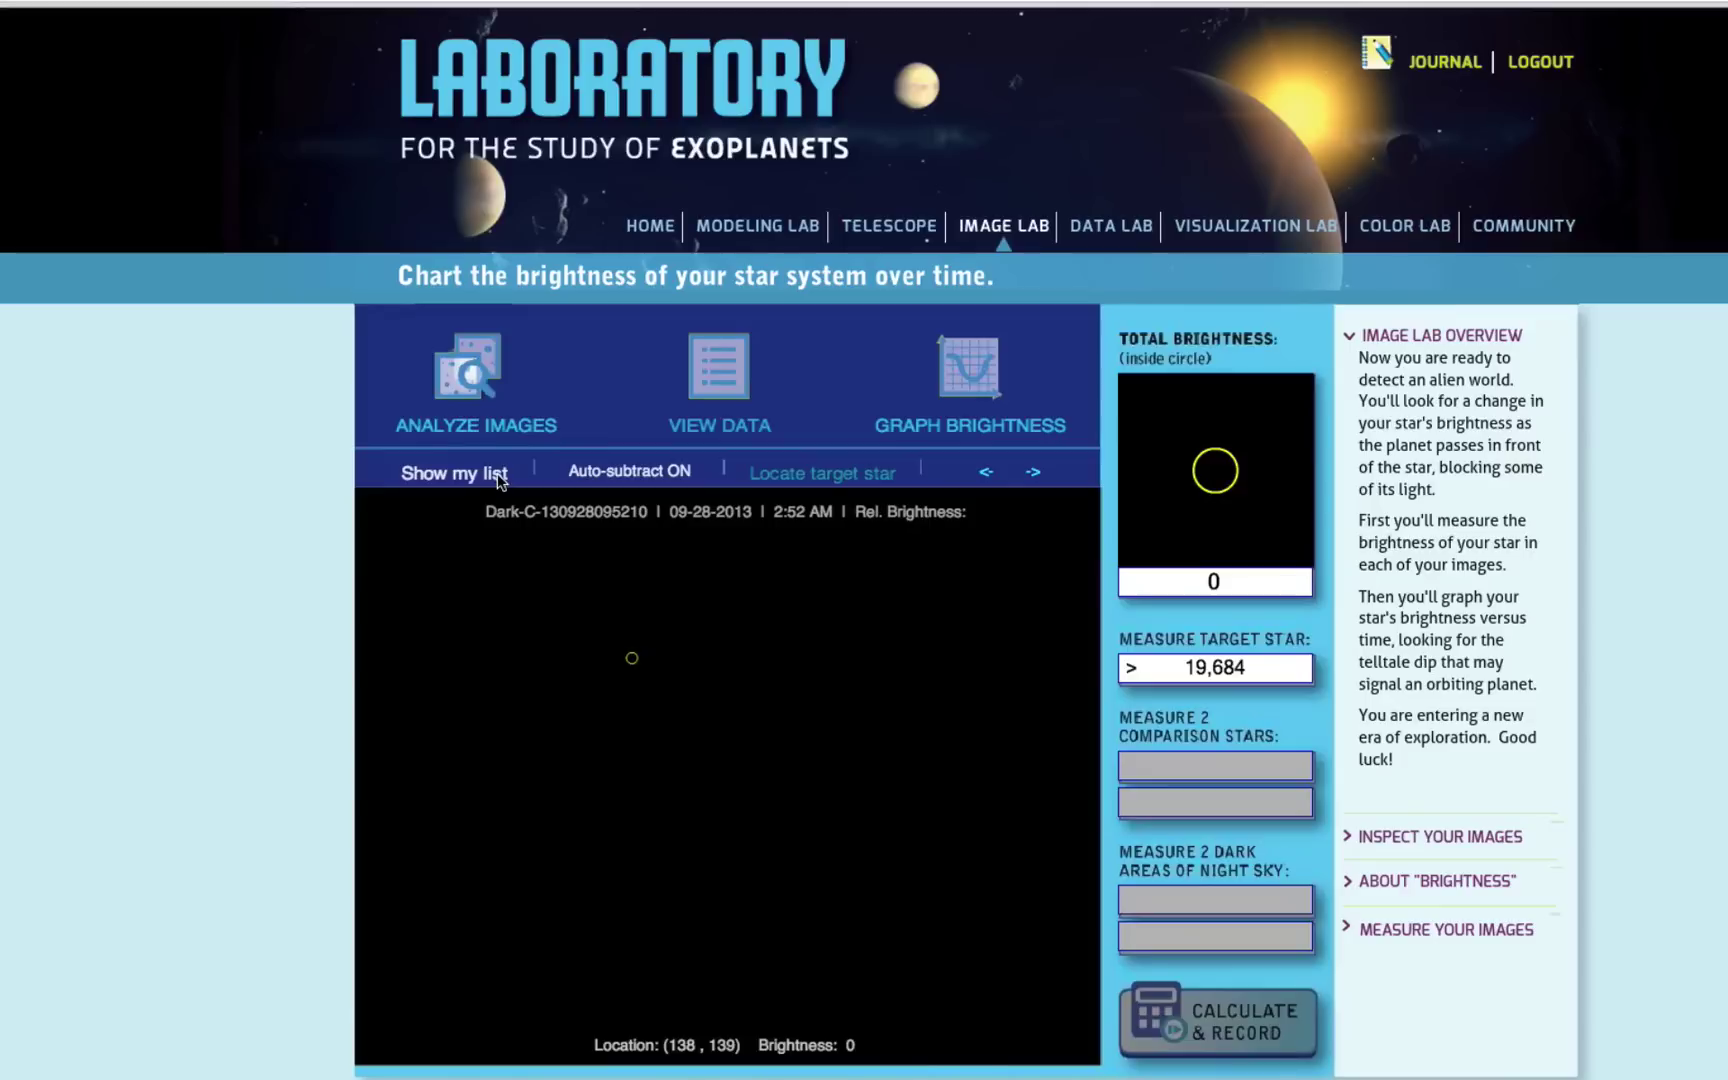
left_click(490, 470)
left_click(770, 744)
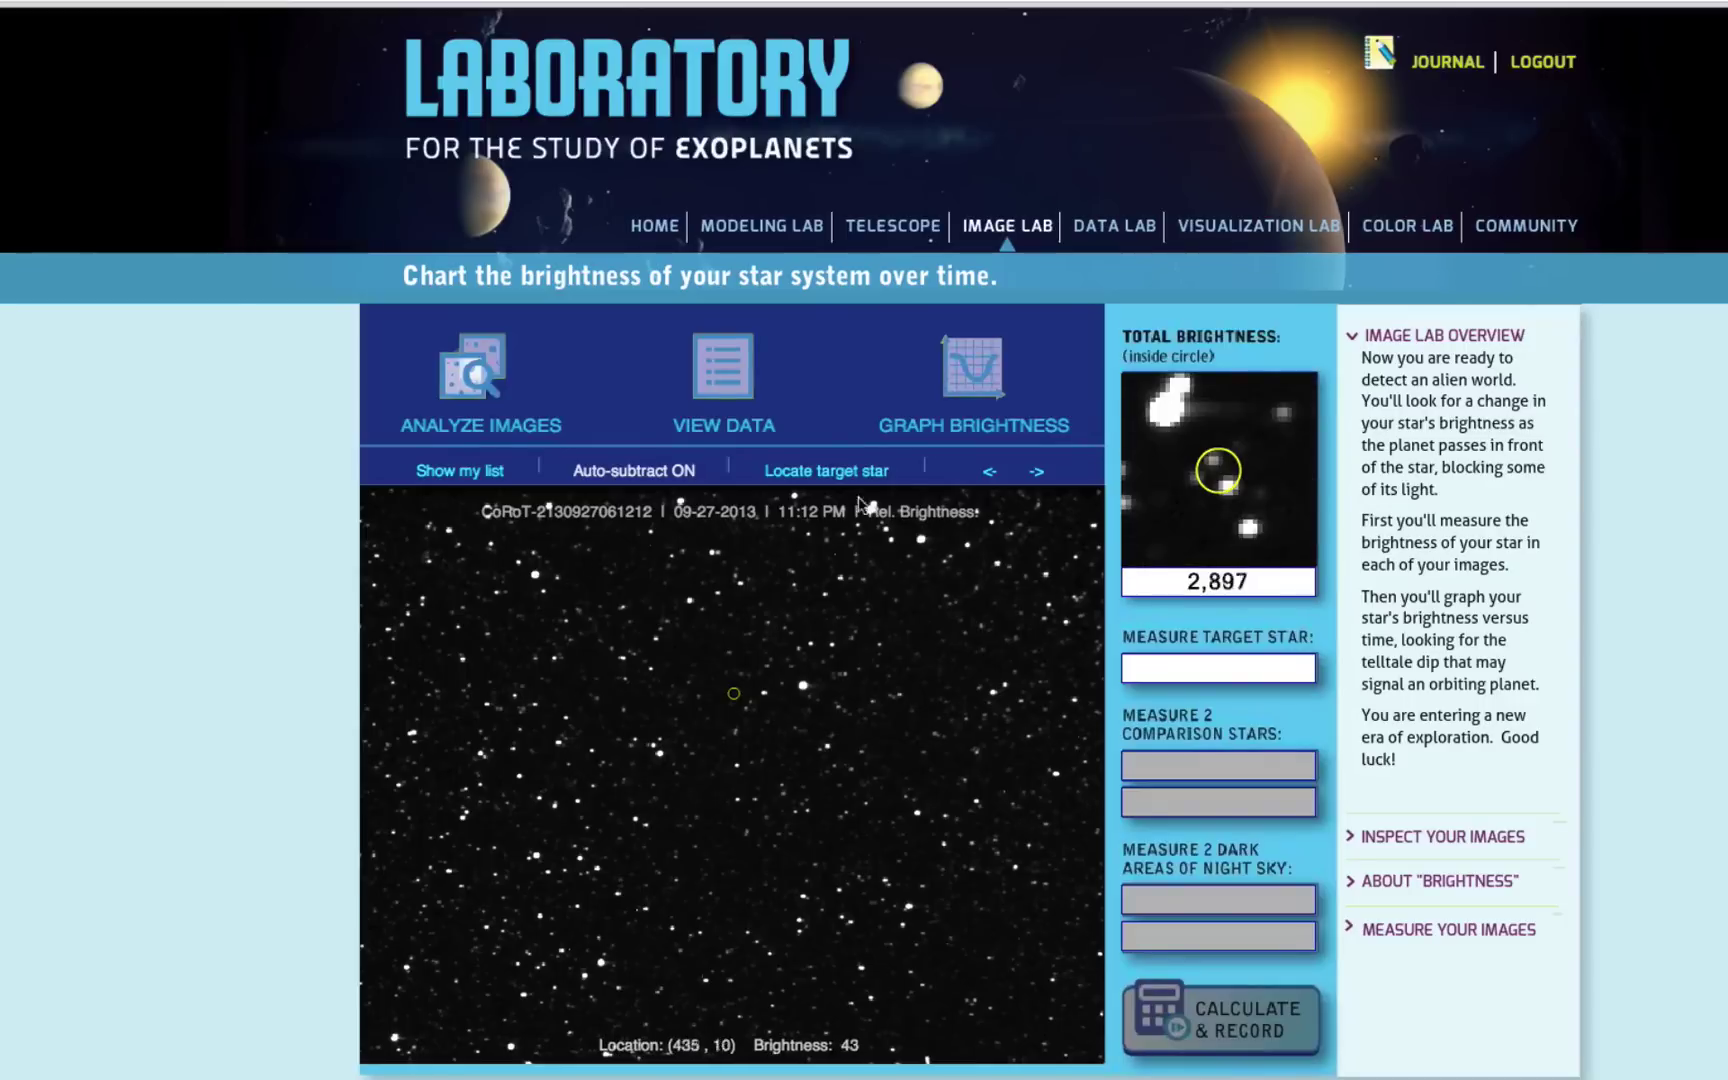
left_click(820, 474)
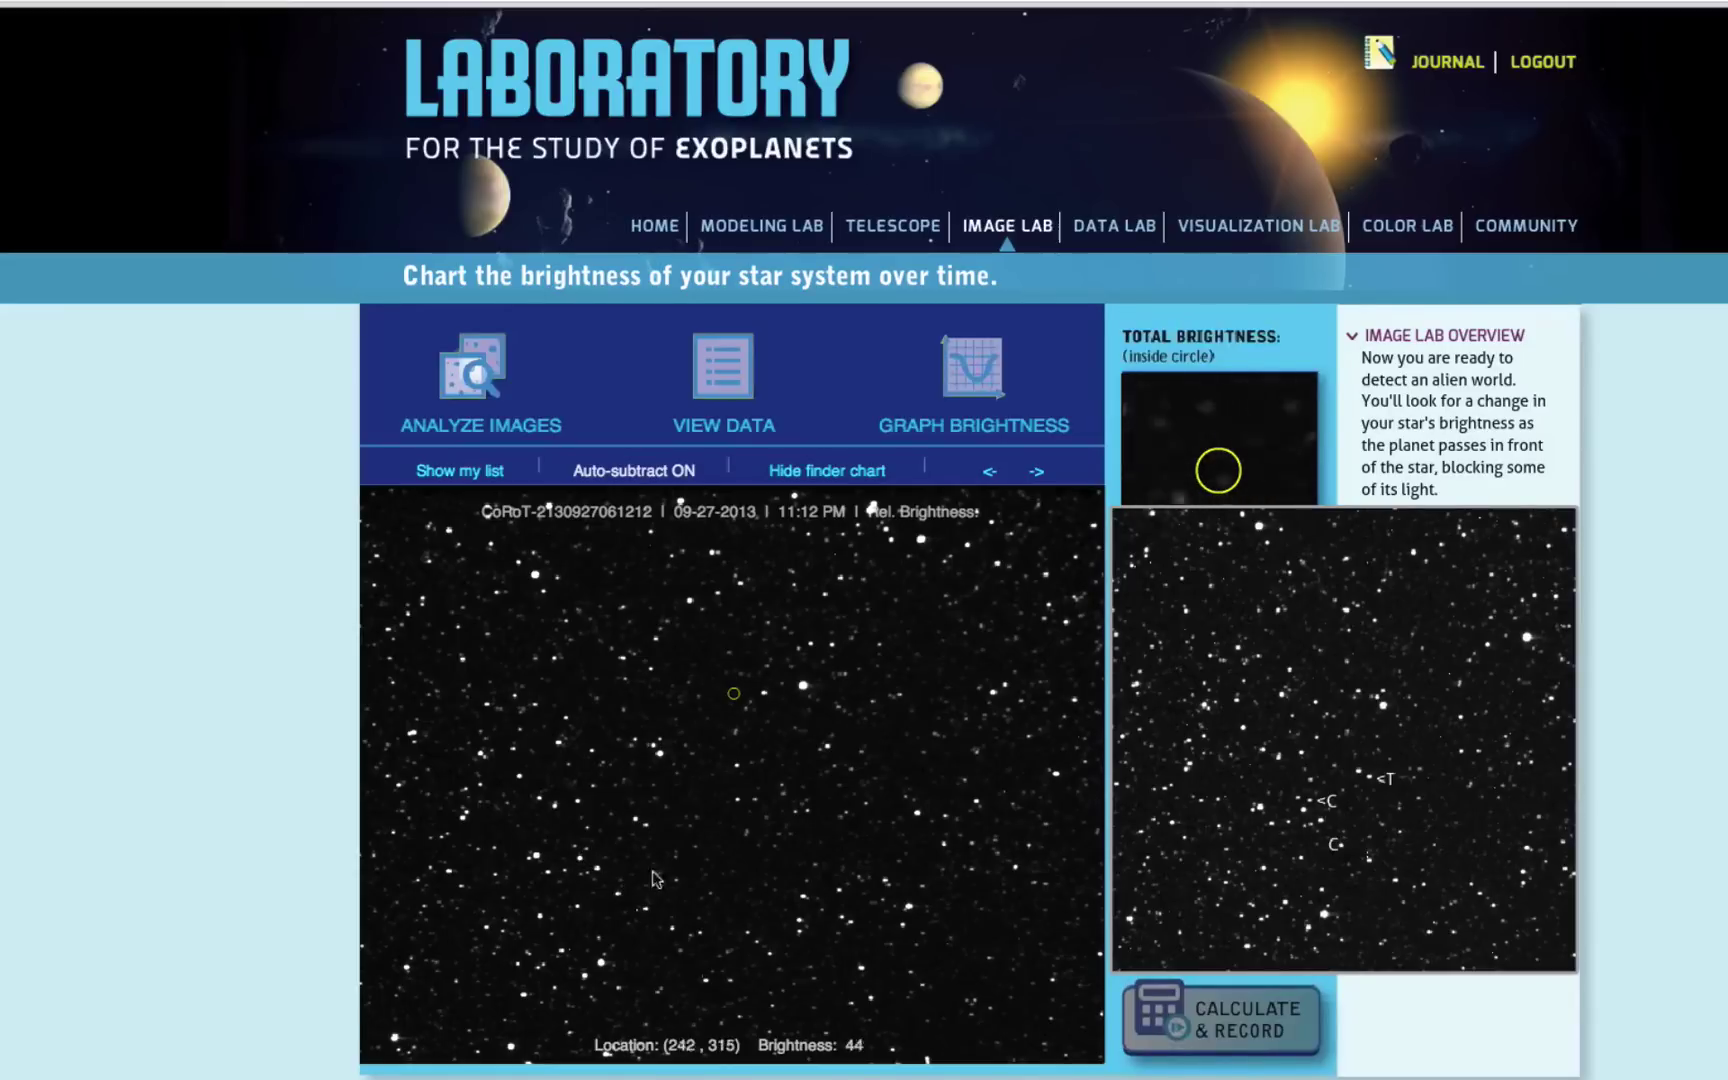
Overlay the finder chart and measure target star T at 4,344.
left_click_drag(1392, 828, 670, 877)
left_click(810, 858)
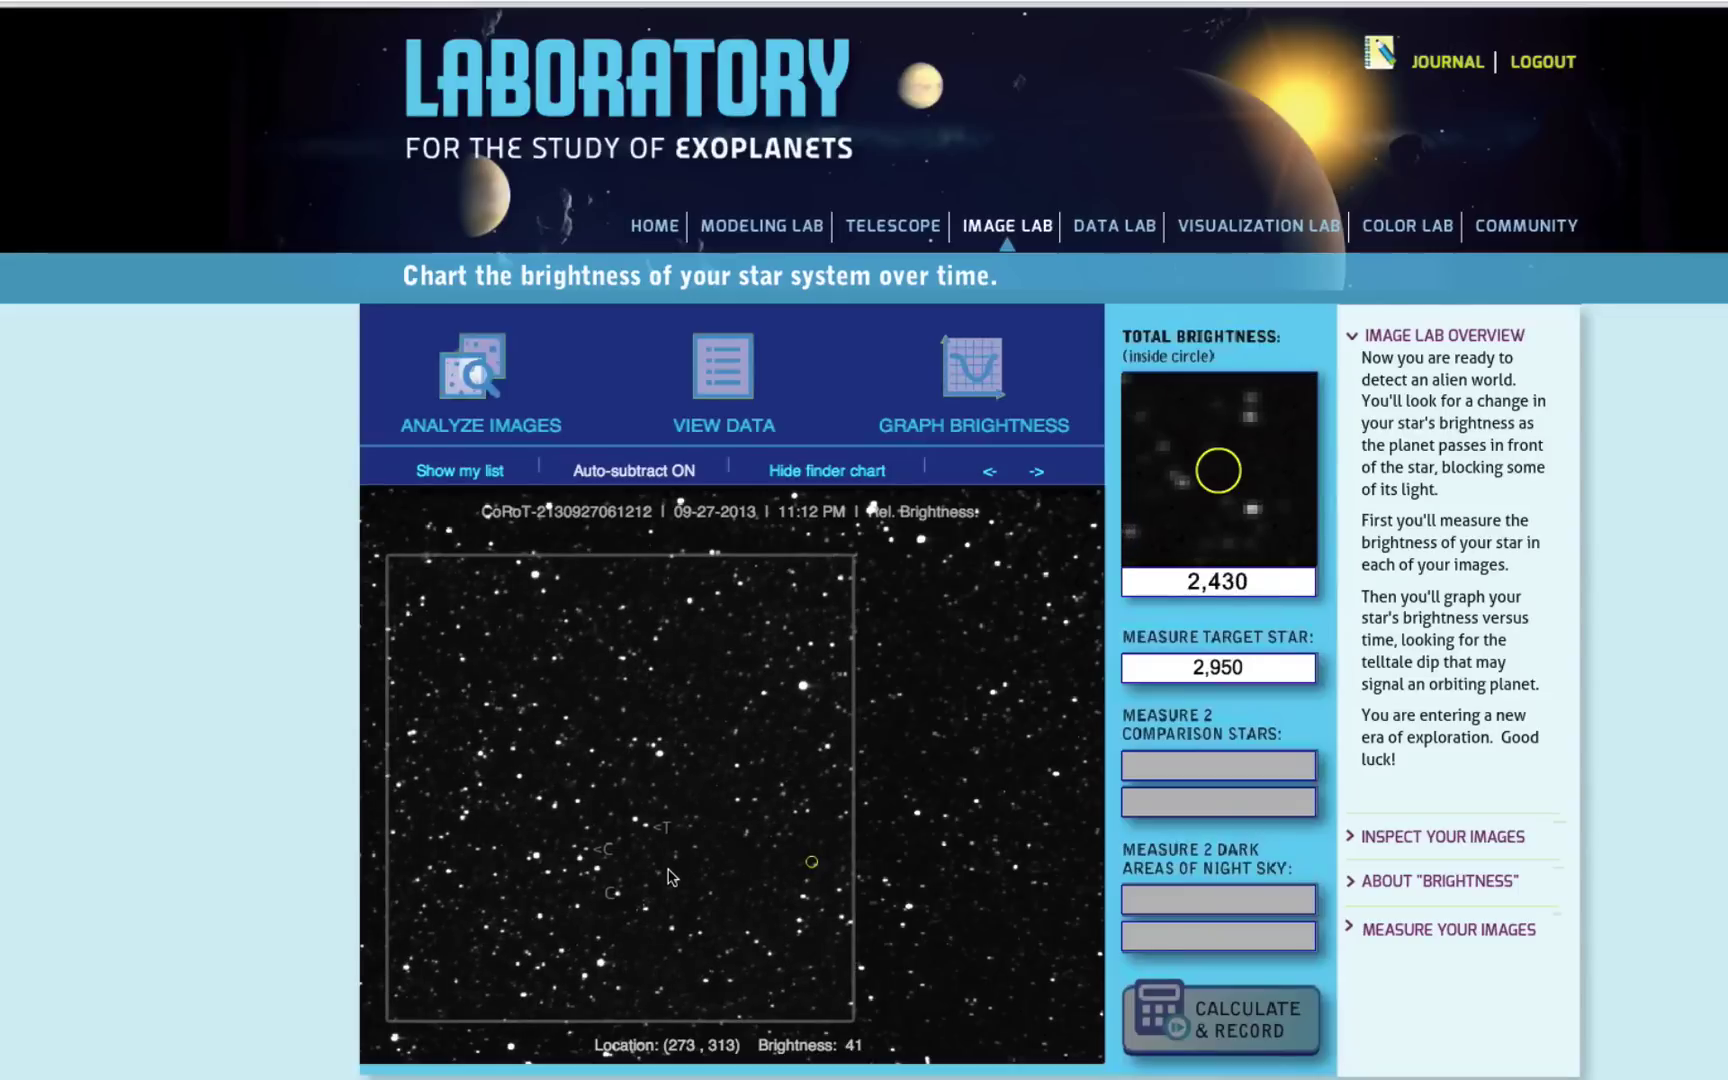
left_click(670, 877)
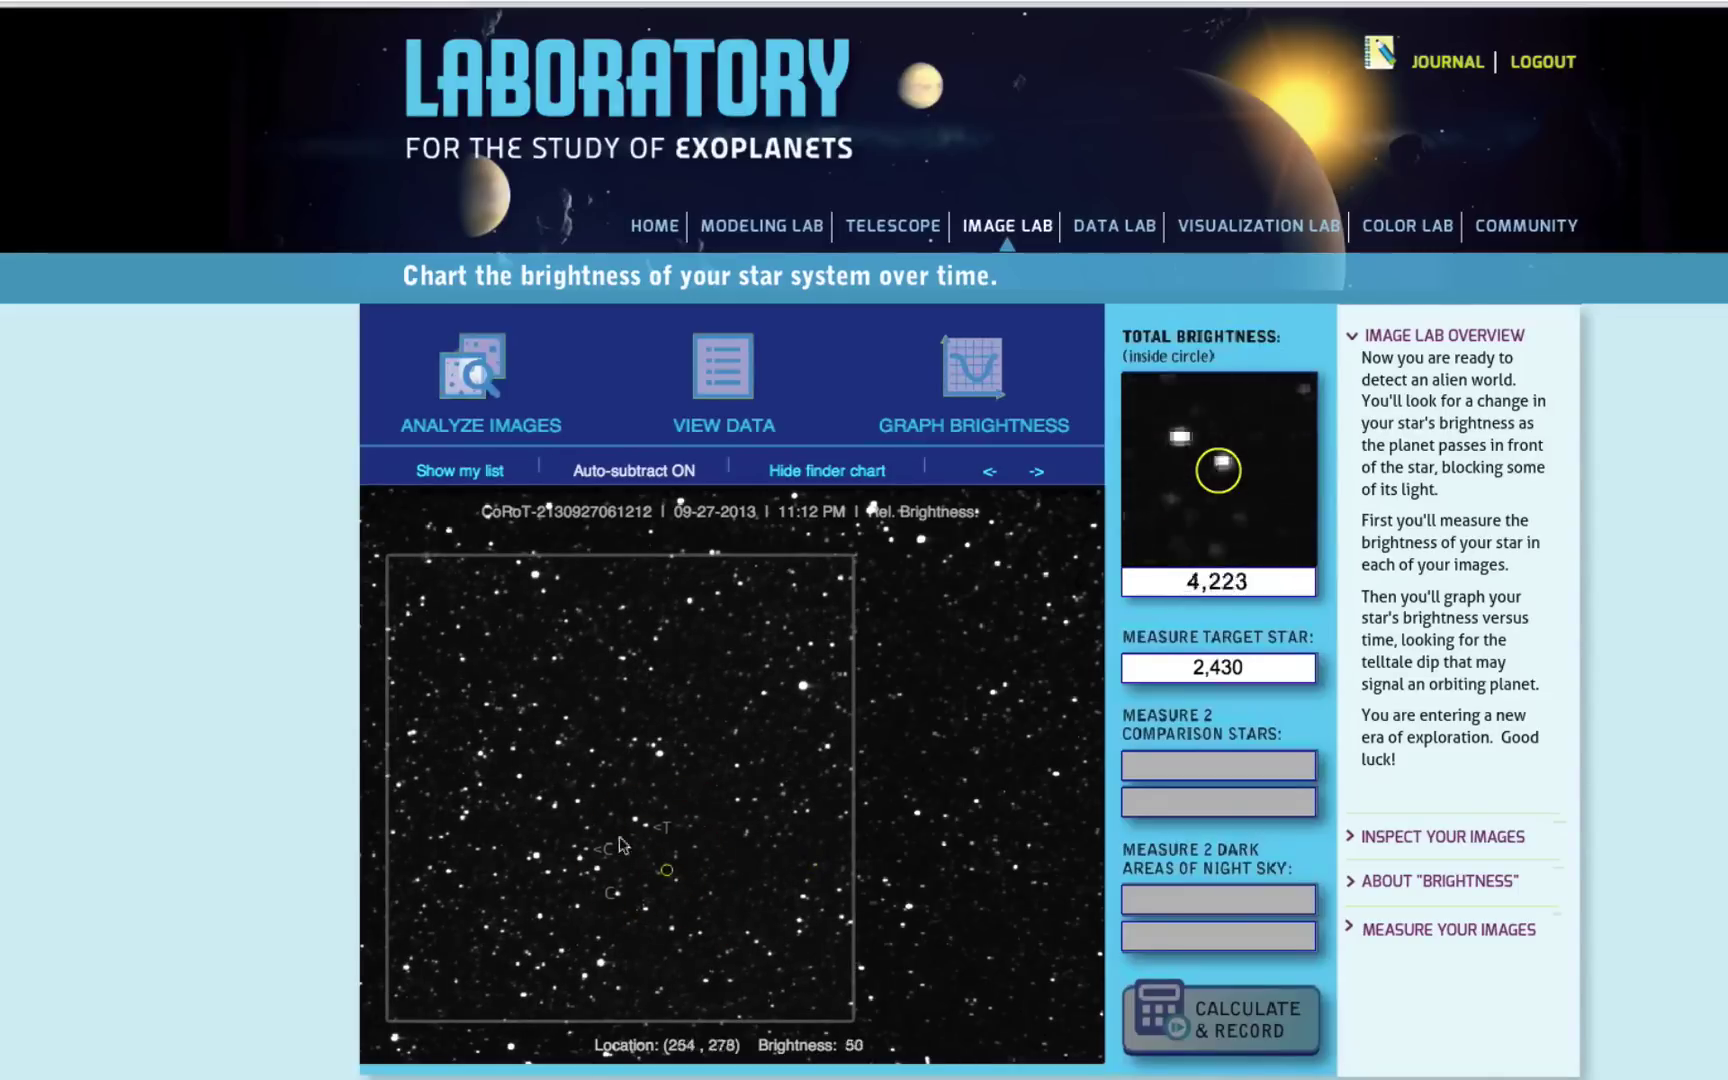
left_click_drag(644, 889, 646, 890)
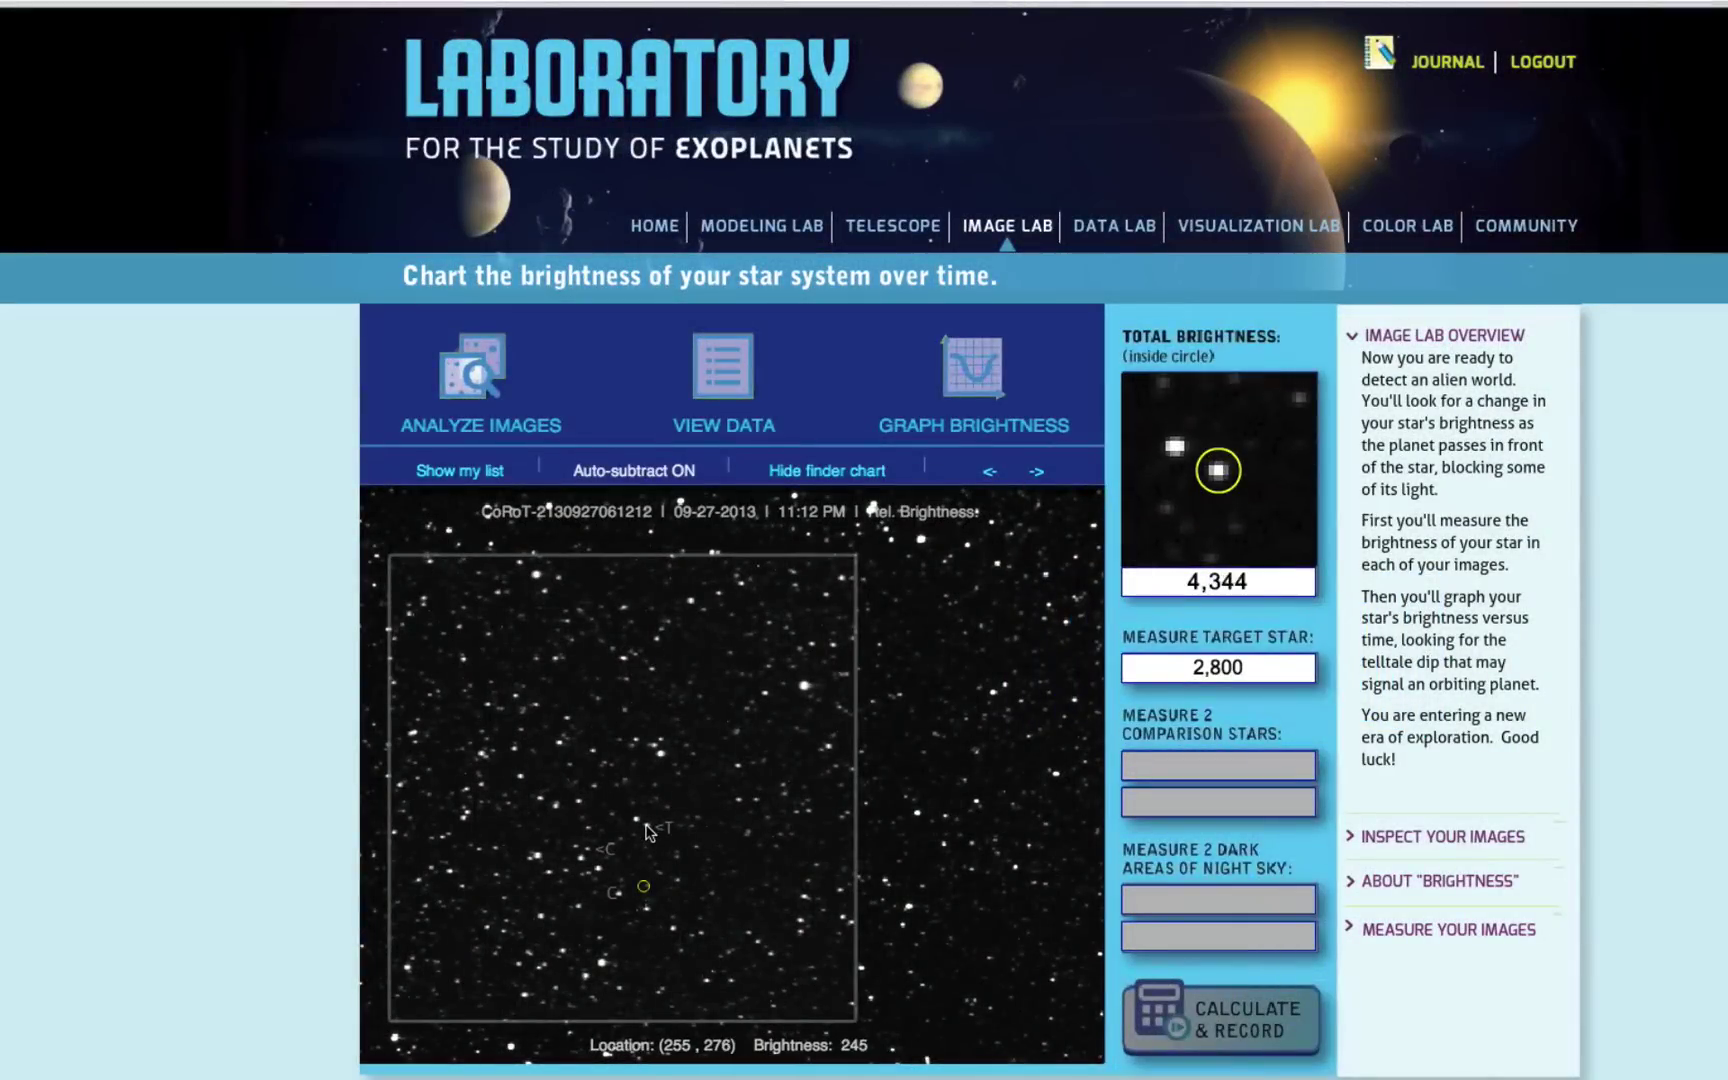
left_click(647, 830)
Measure the two comparison stars marked C (6,601 and 4,397).
left_click(1208, 764)
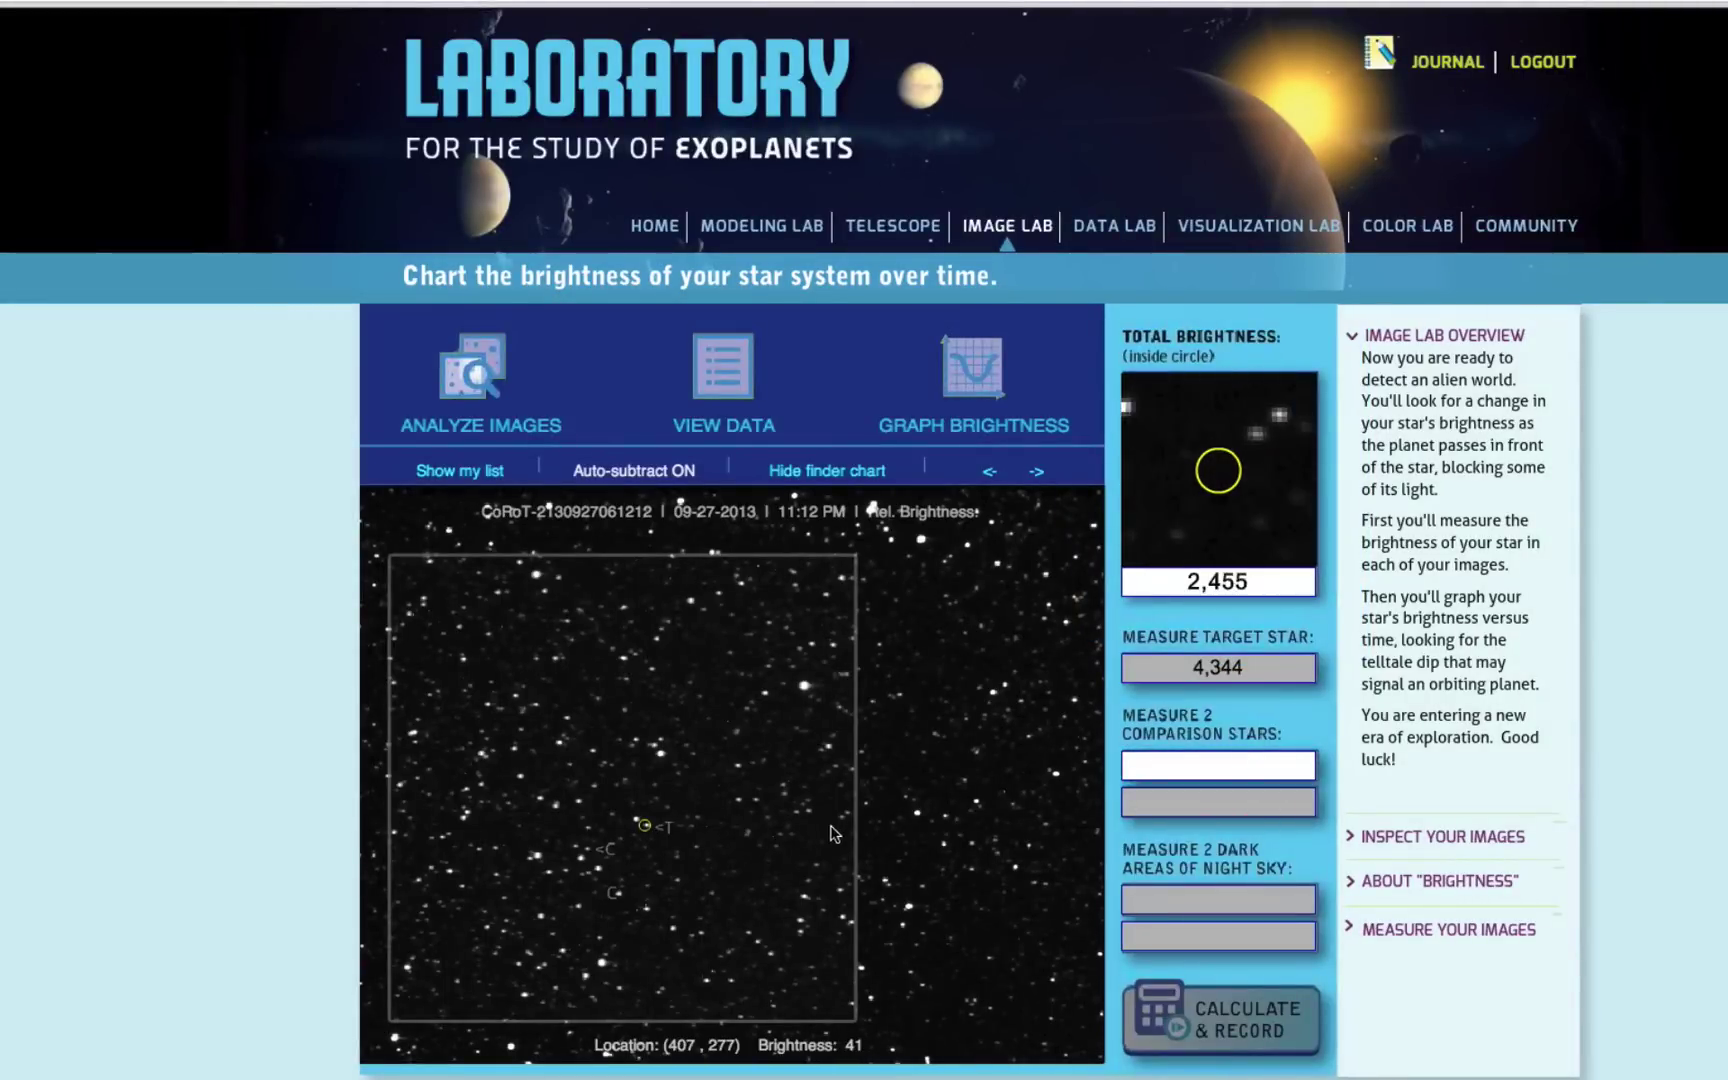
left_click(585, 849)
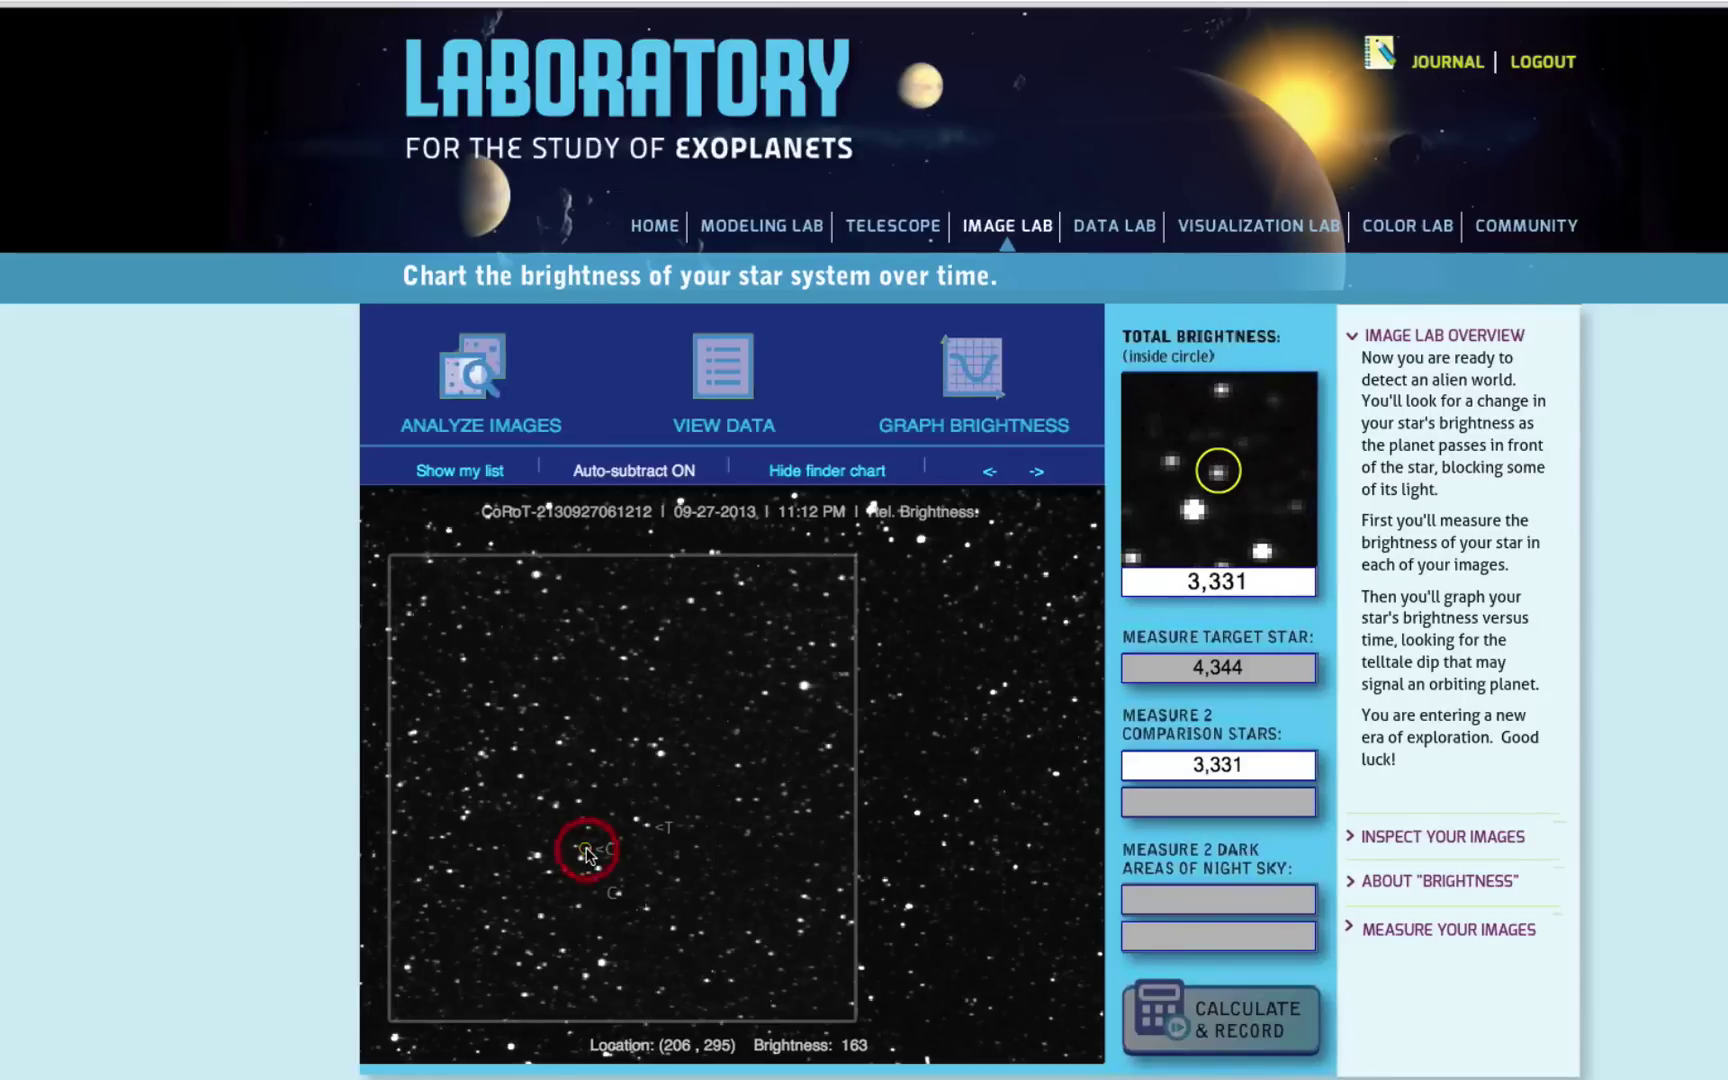
left_click(1170, 795)
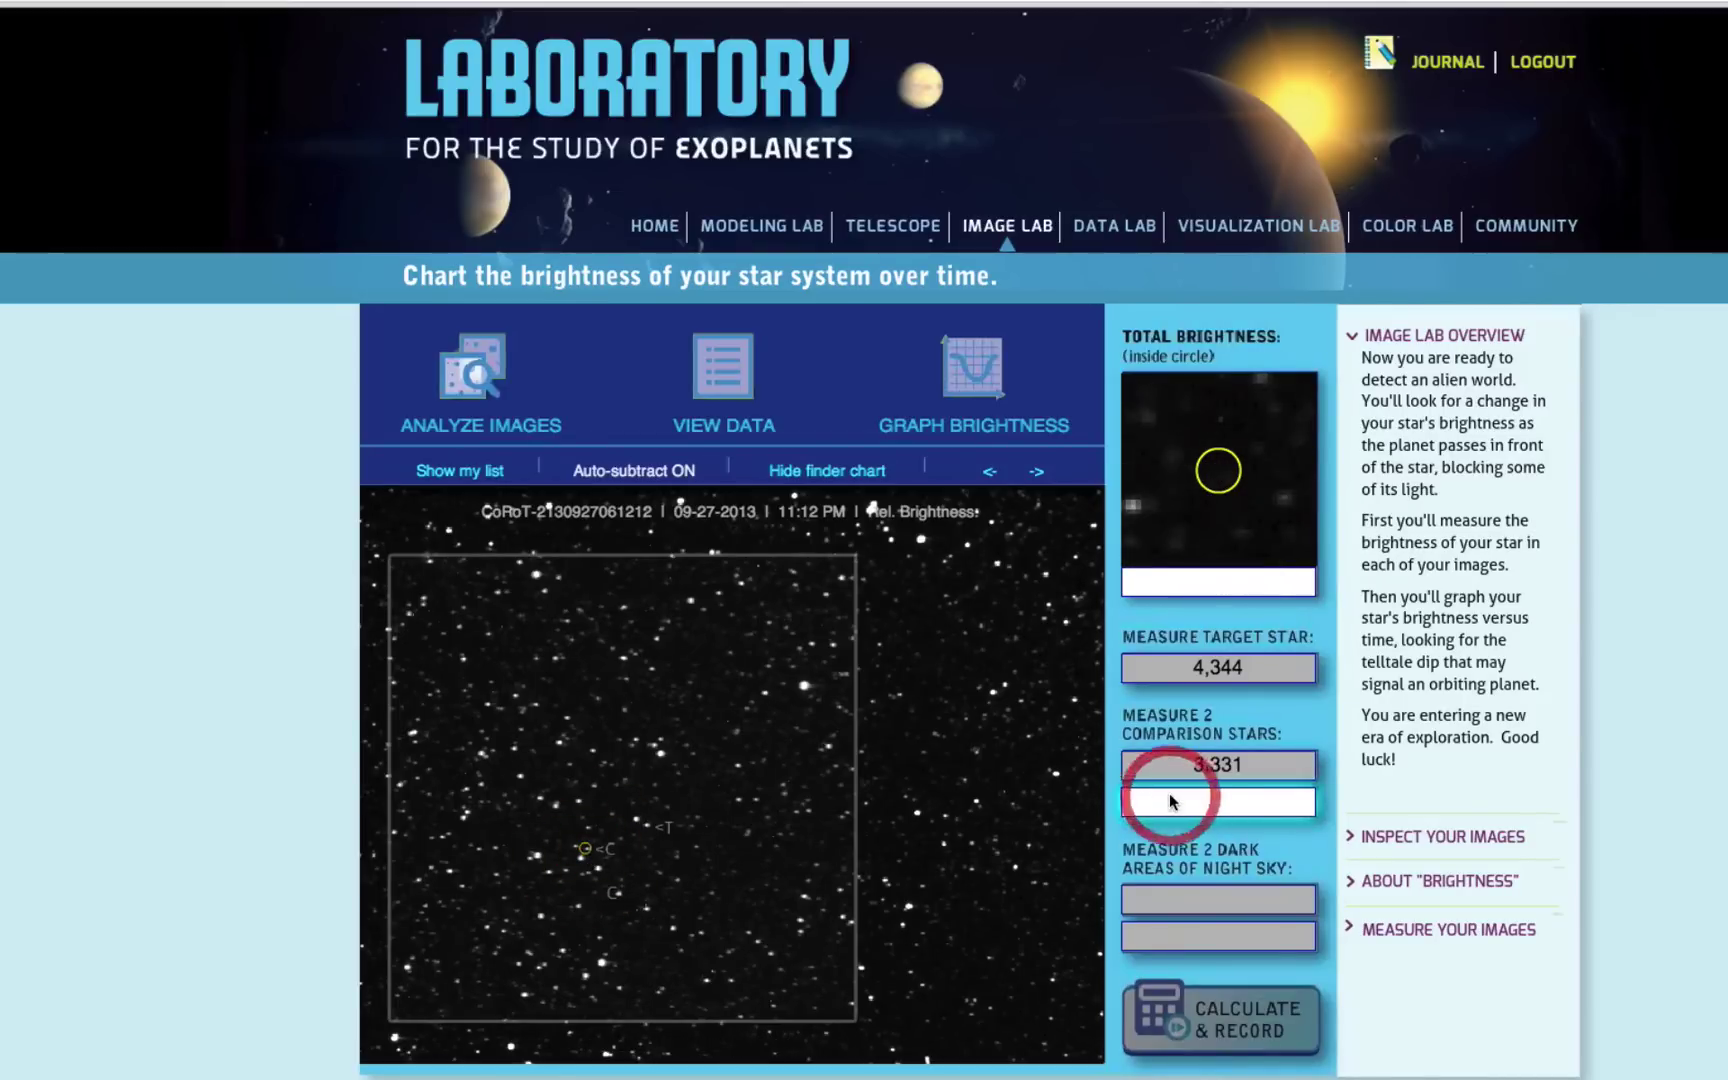
left_click(617, 896)
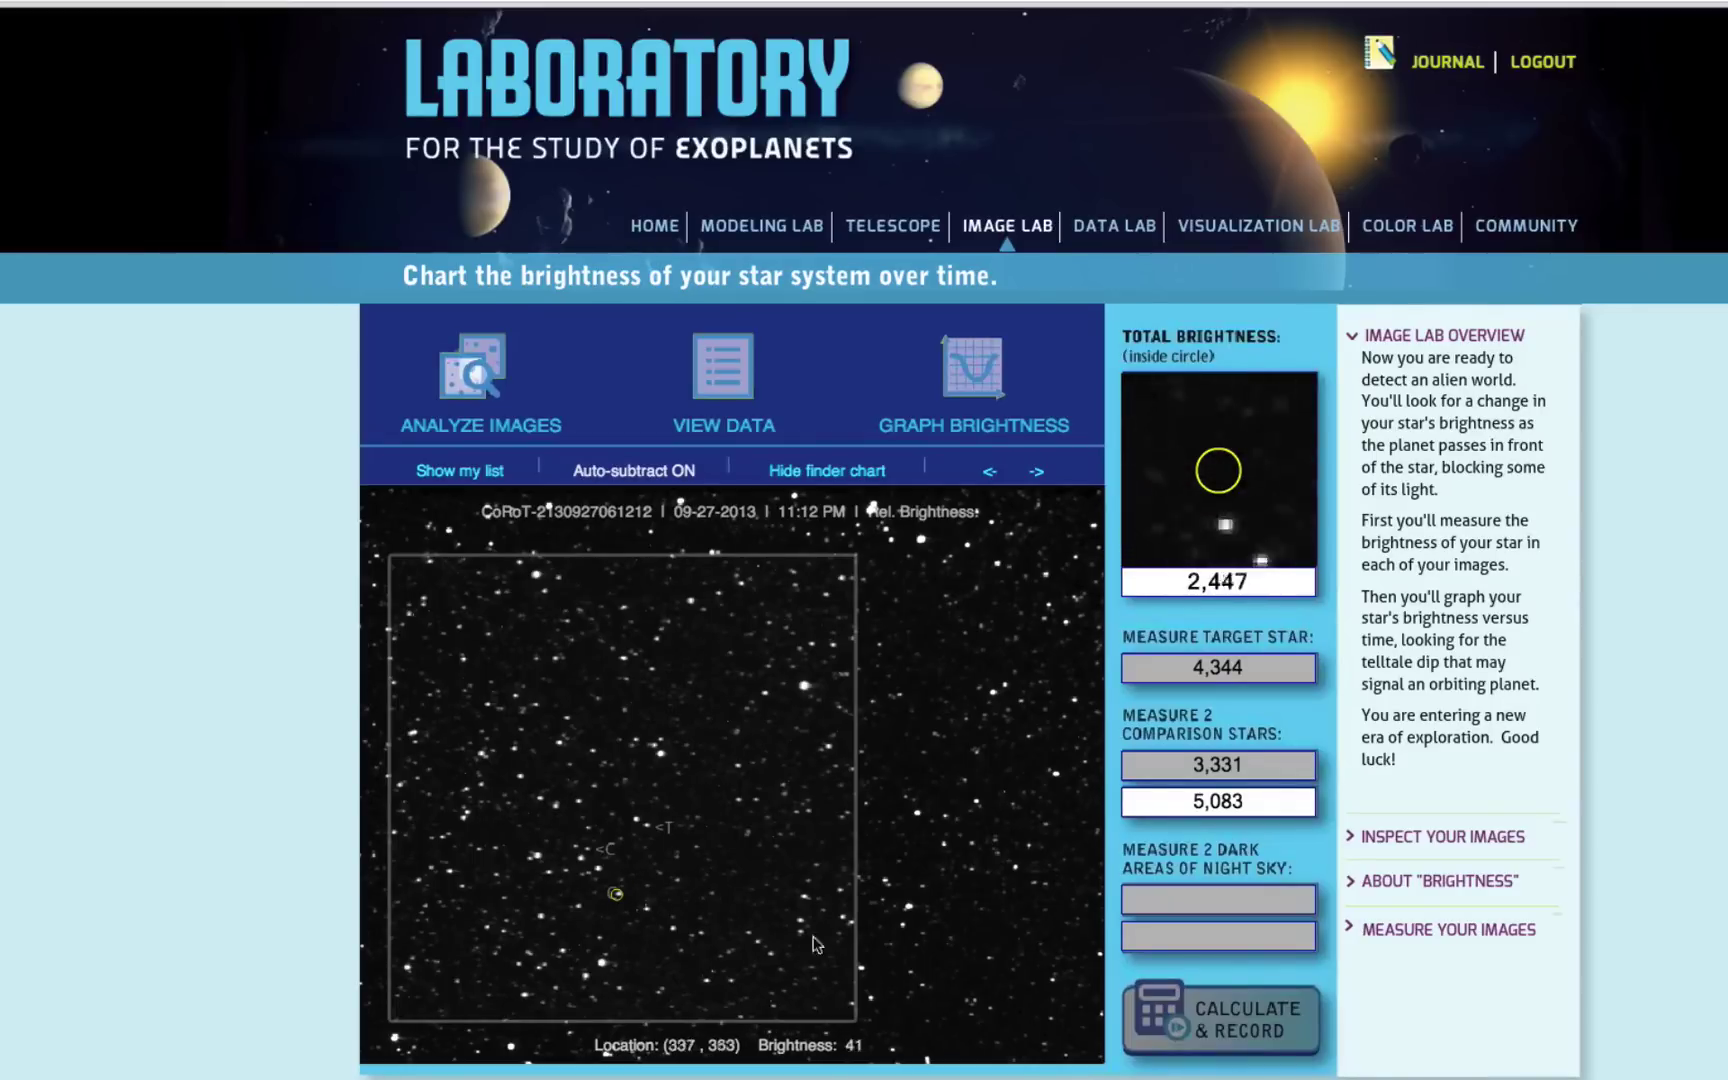
Measure two dark-sky patches (3,170 and 3,142) and record the relative brightness.
left_click(1215, 907)
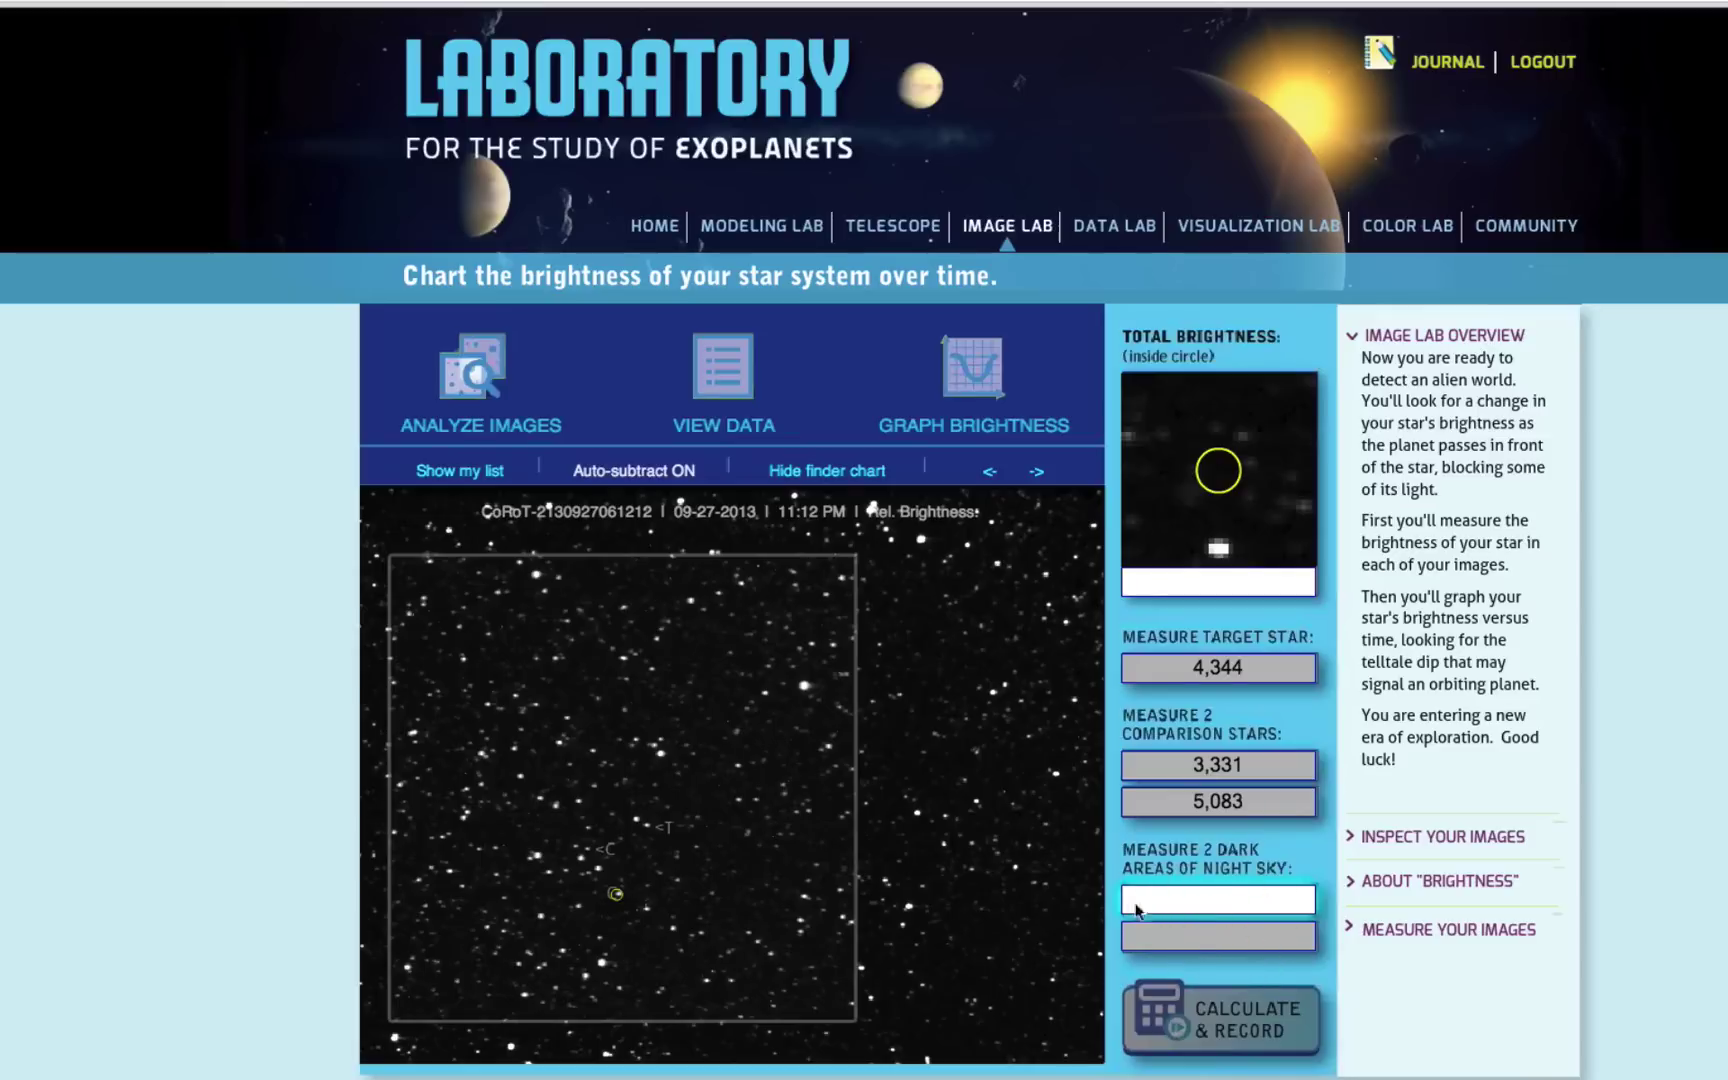
left_click(669, 842)
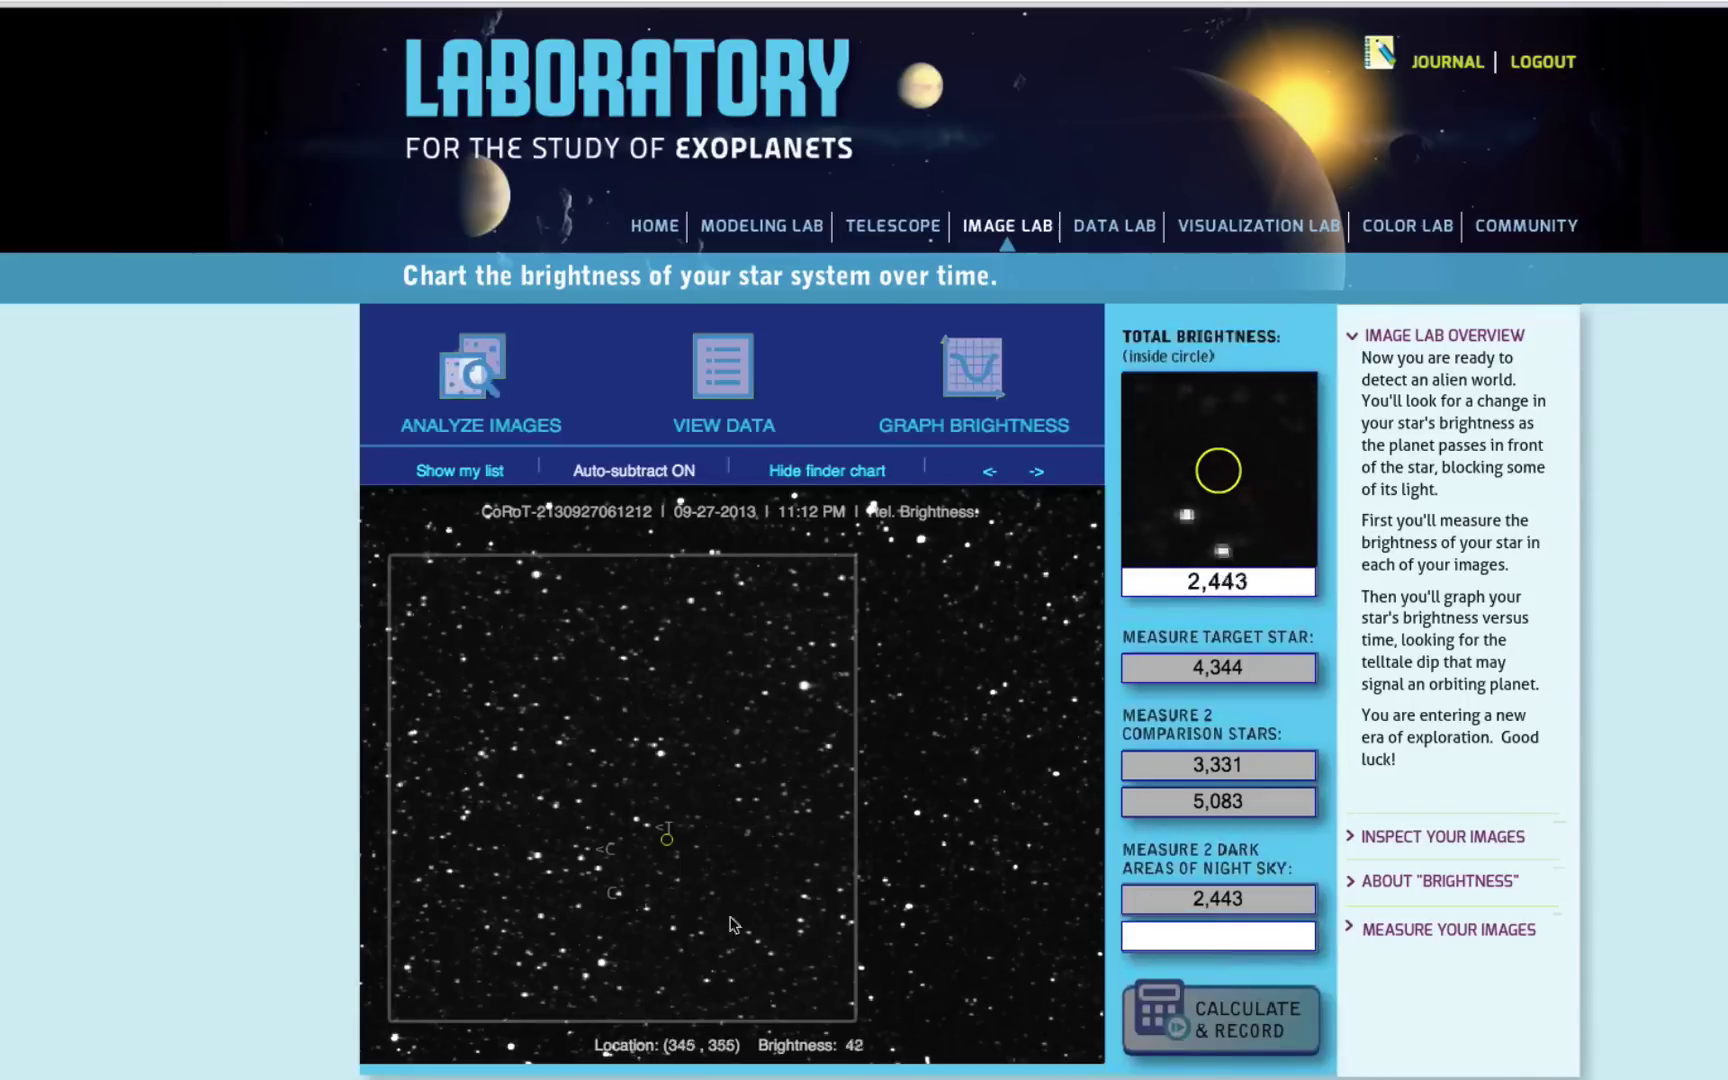
left_click(628, 848)
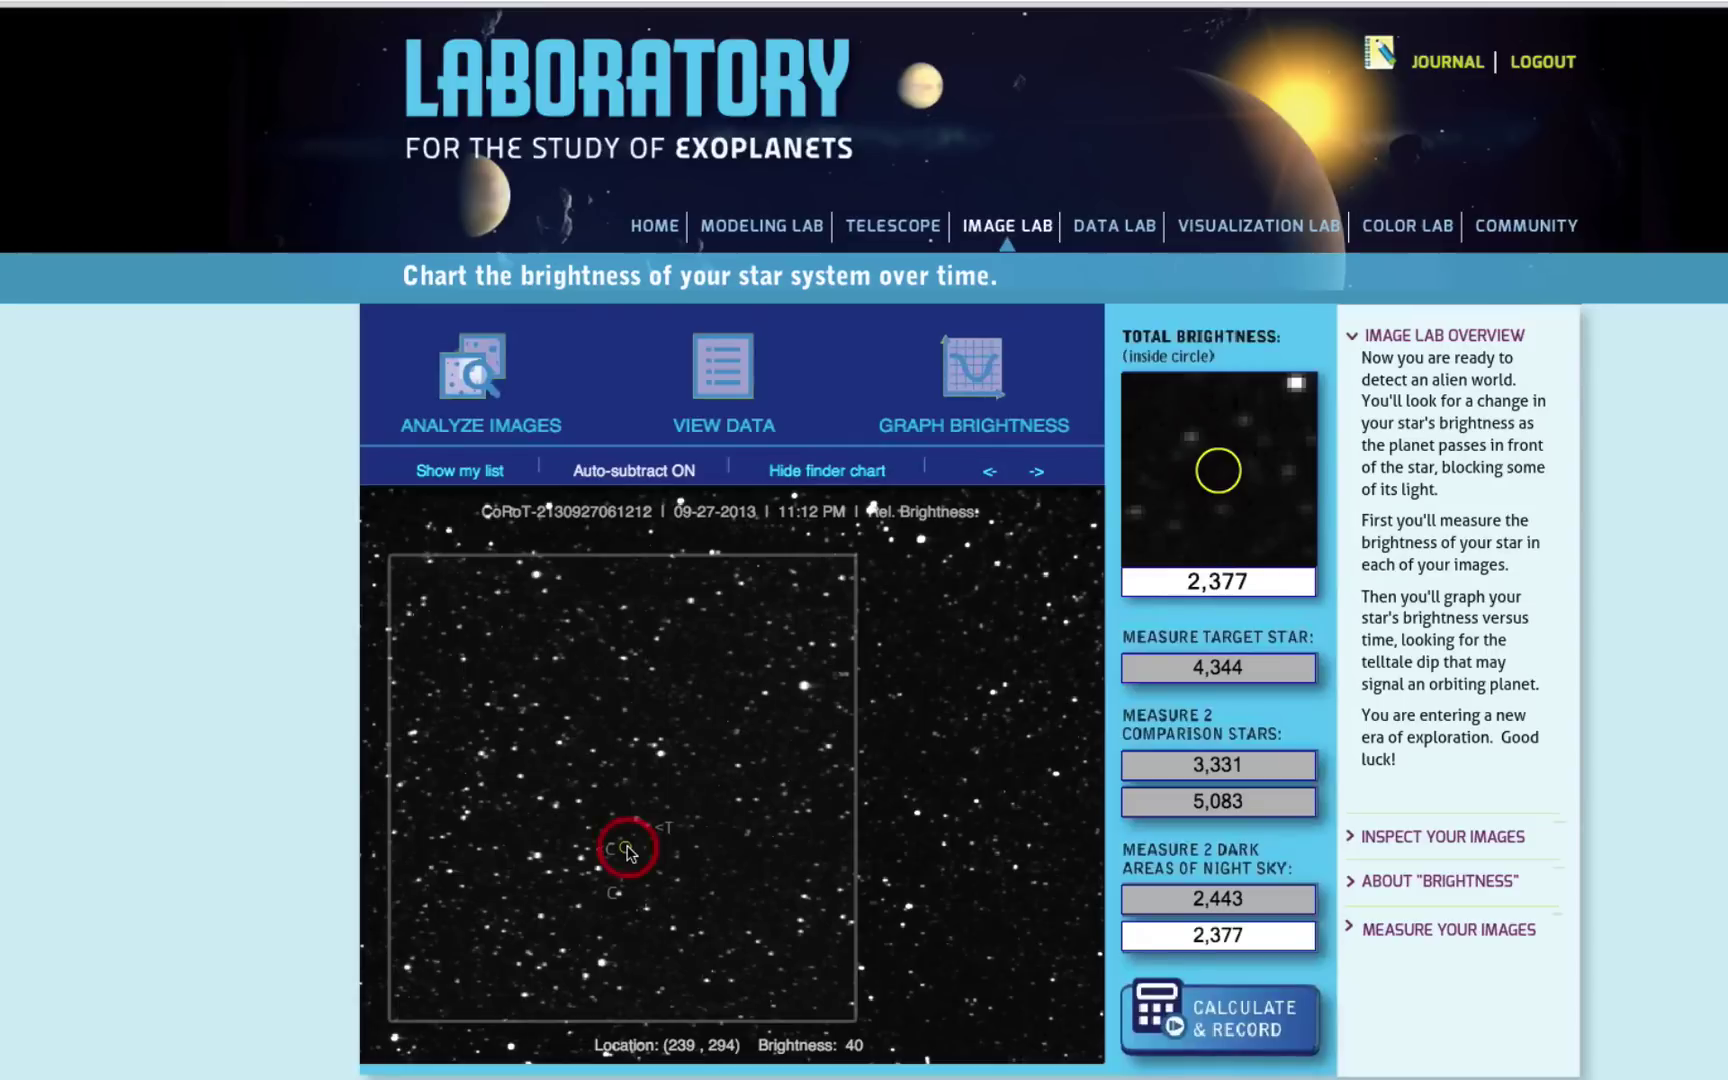
left_click(1207, 1050)
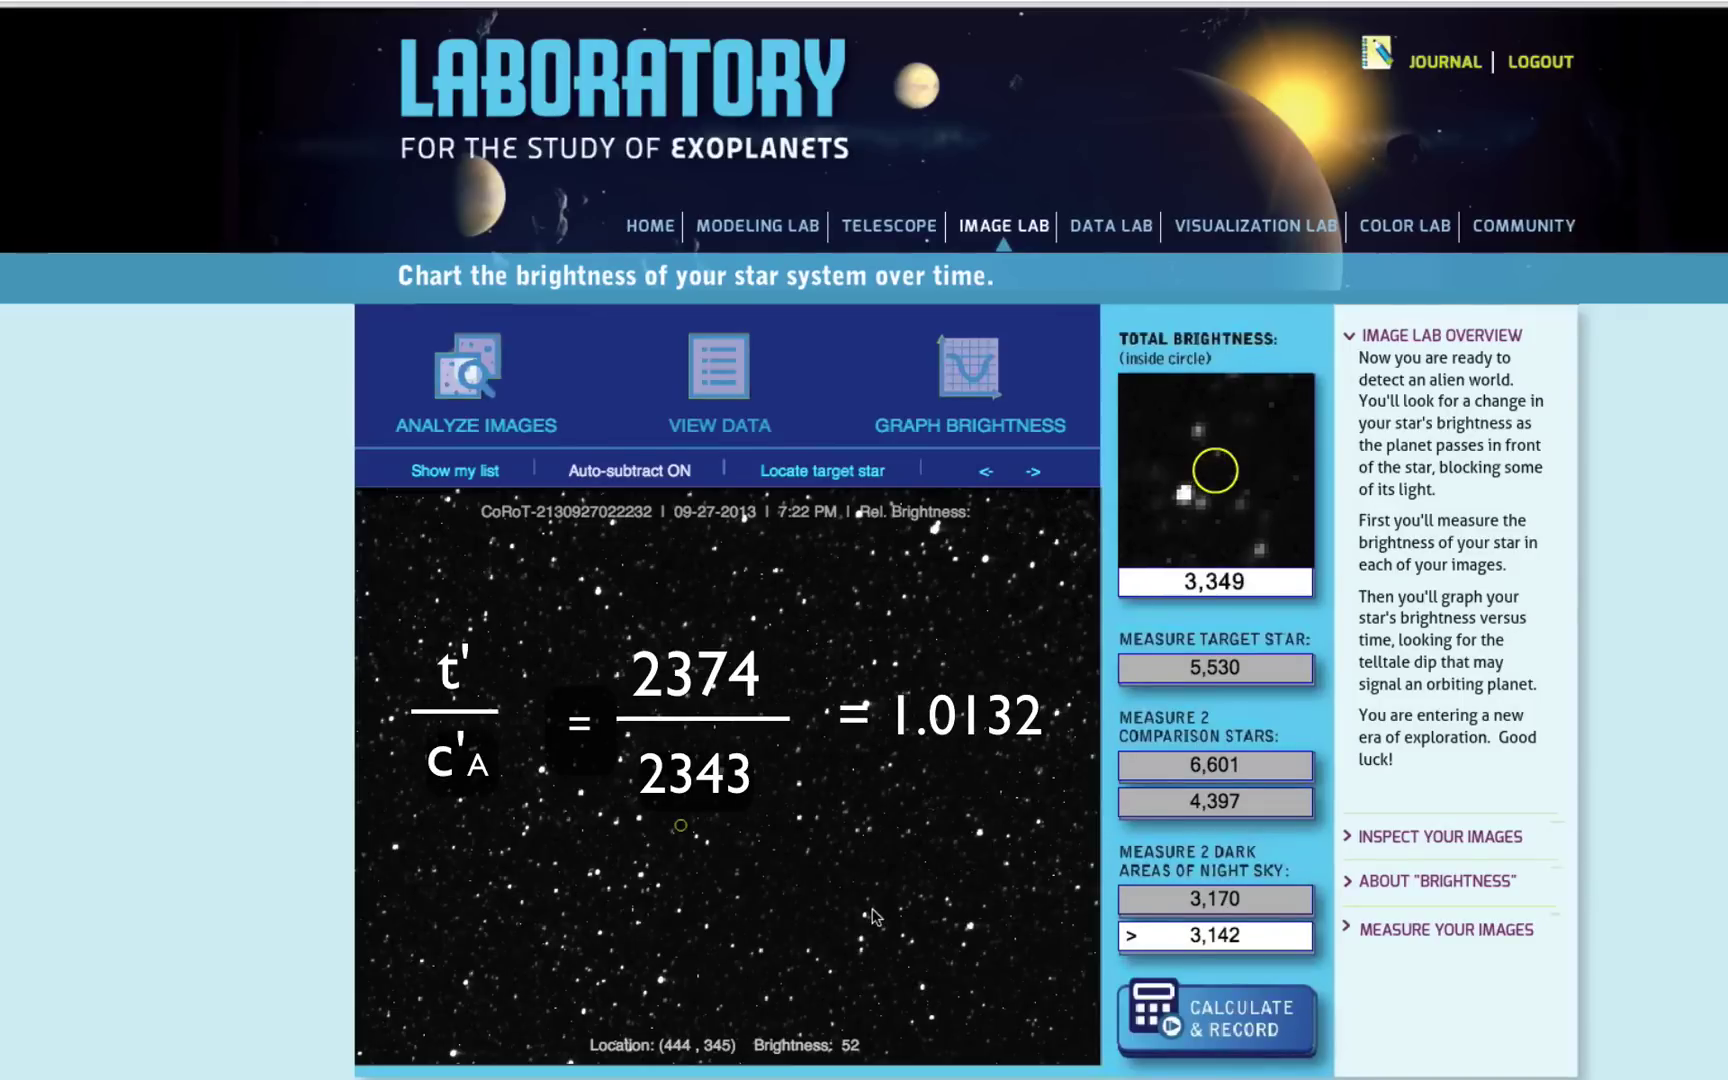
Record relative brightness 1.0132 for 7:22 PM and load the 7:24 PM image.
left_click(1197, 1025)
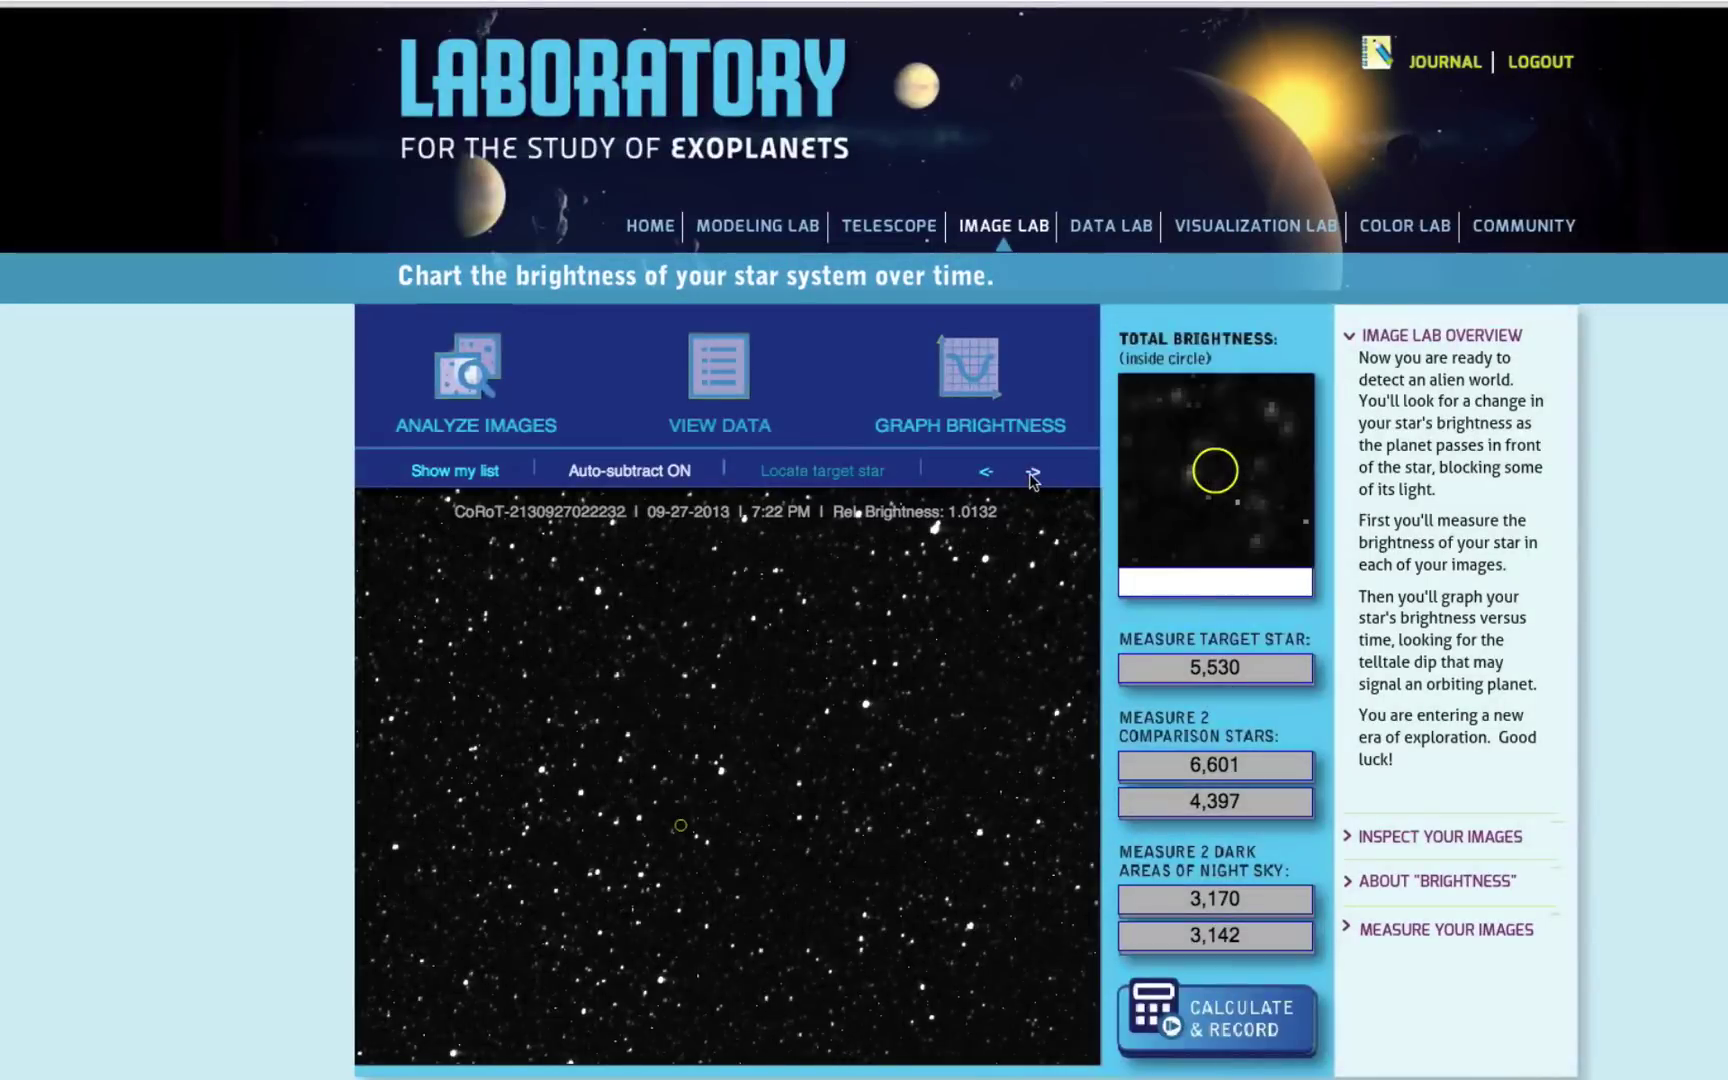
left_click(1032, 476)
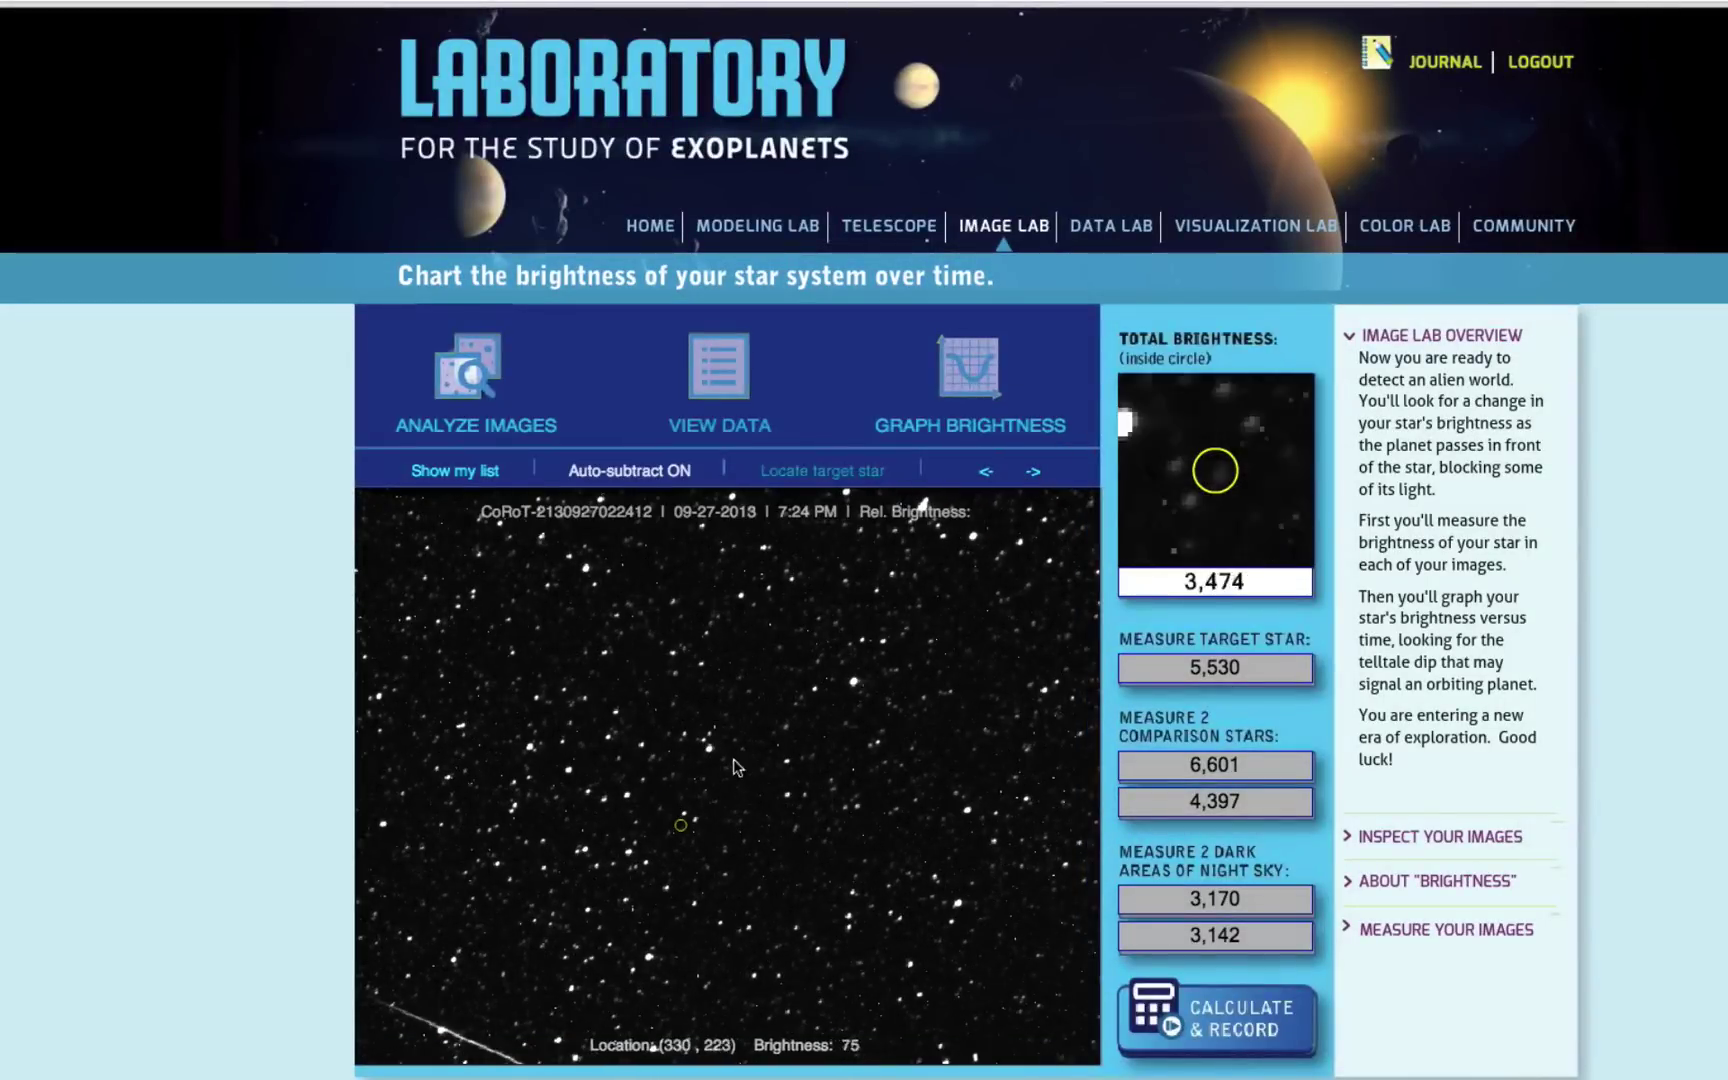
Measure the target, both comparison stars and two dark-sky patches on the 7:24 PM image.
left_click(1259, 678)
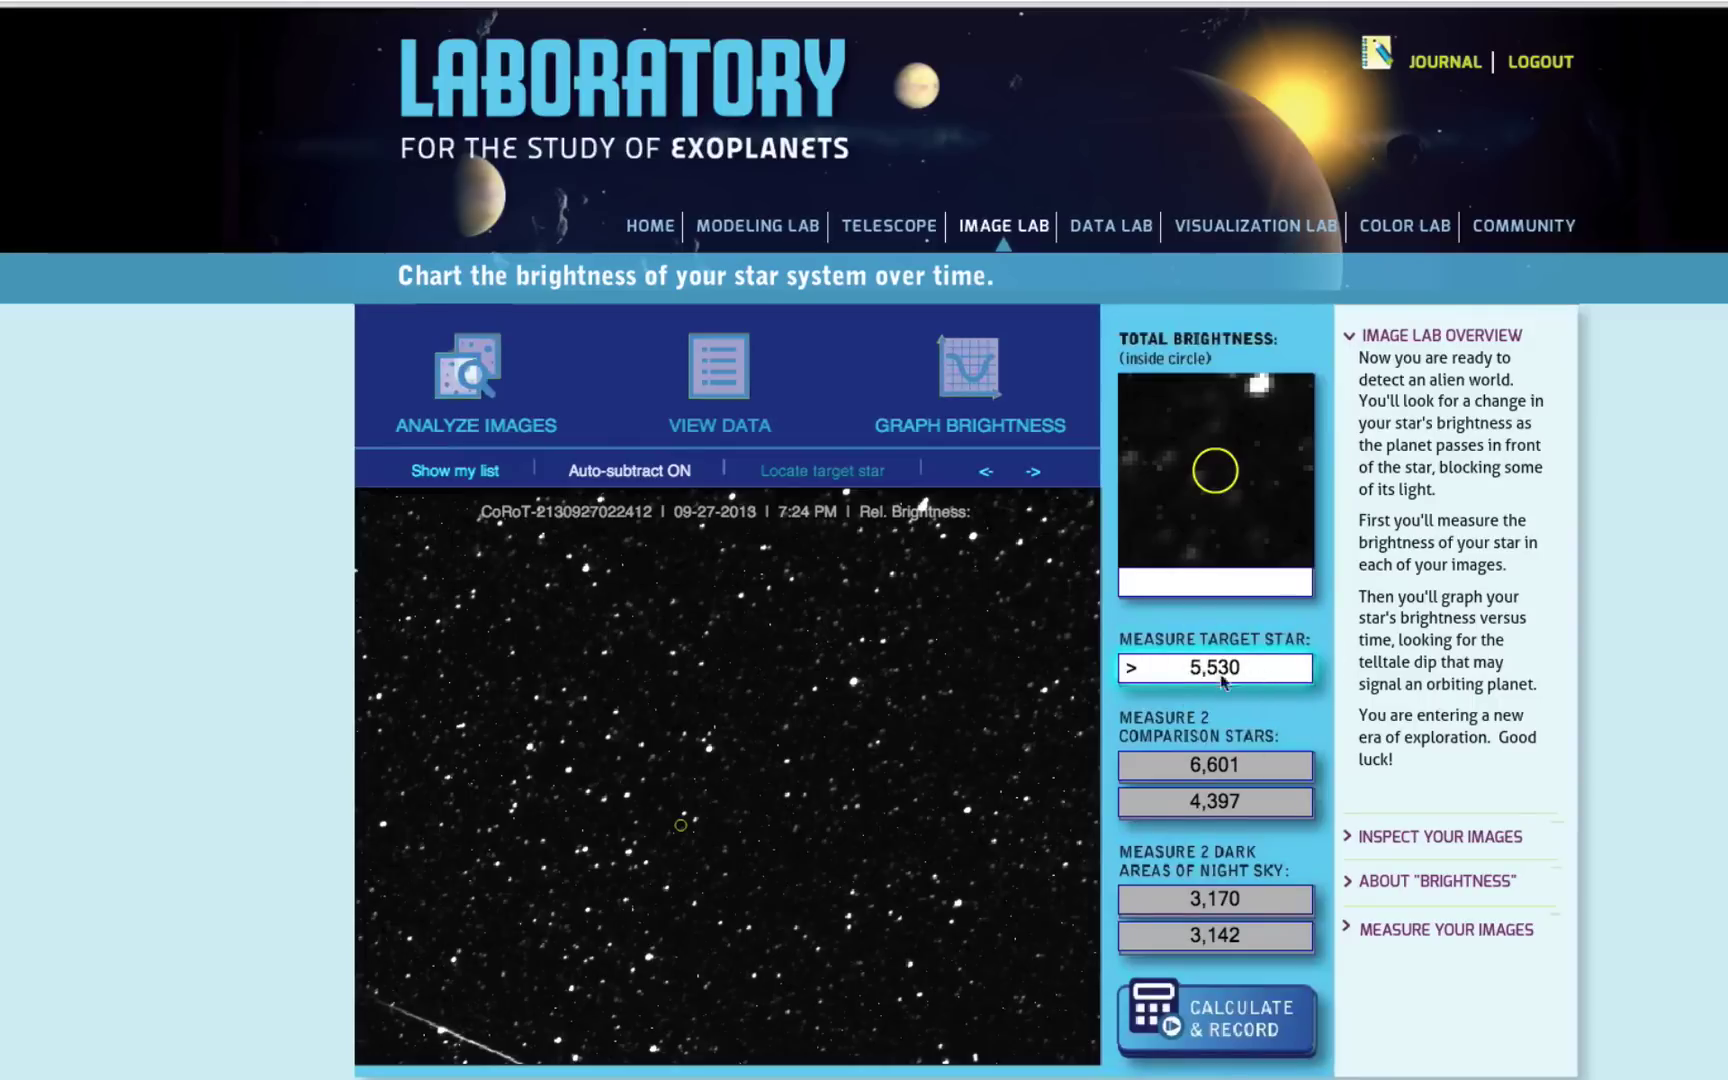
left_click(698, 825)
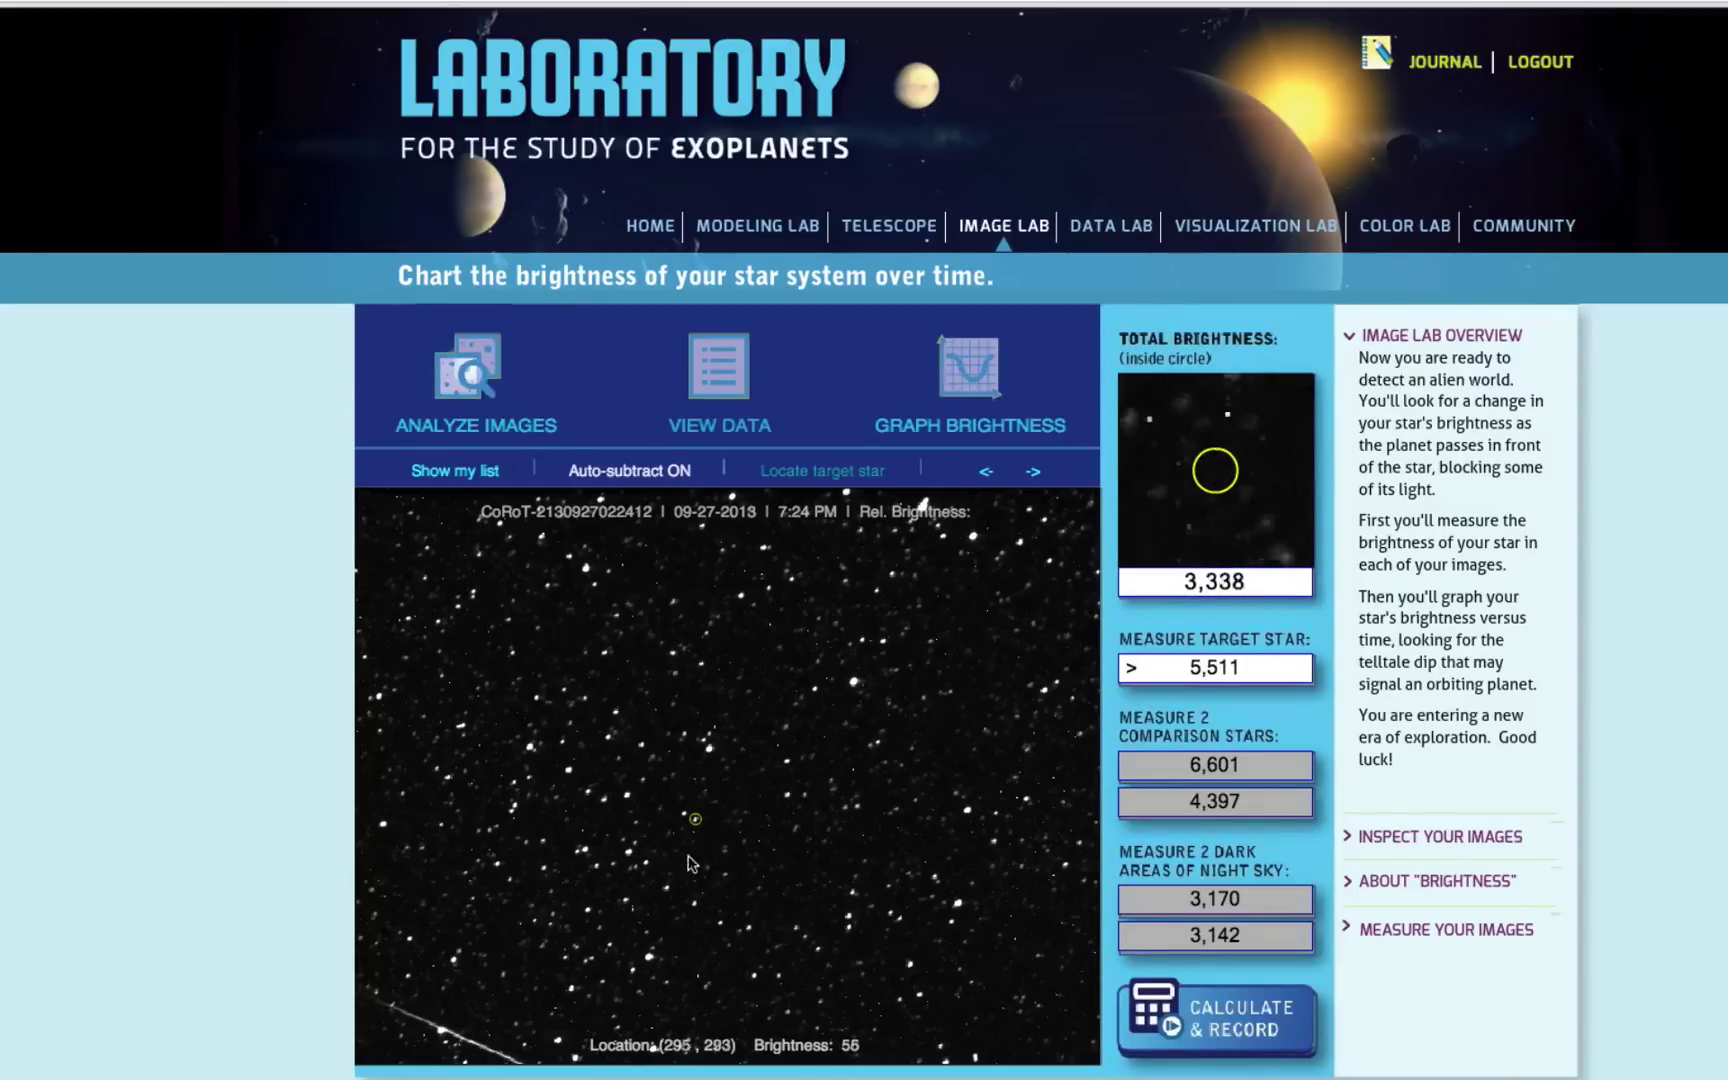
left_click(1122, 772)
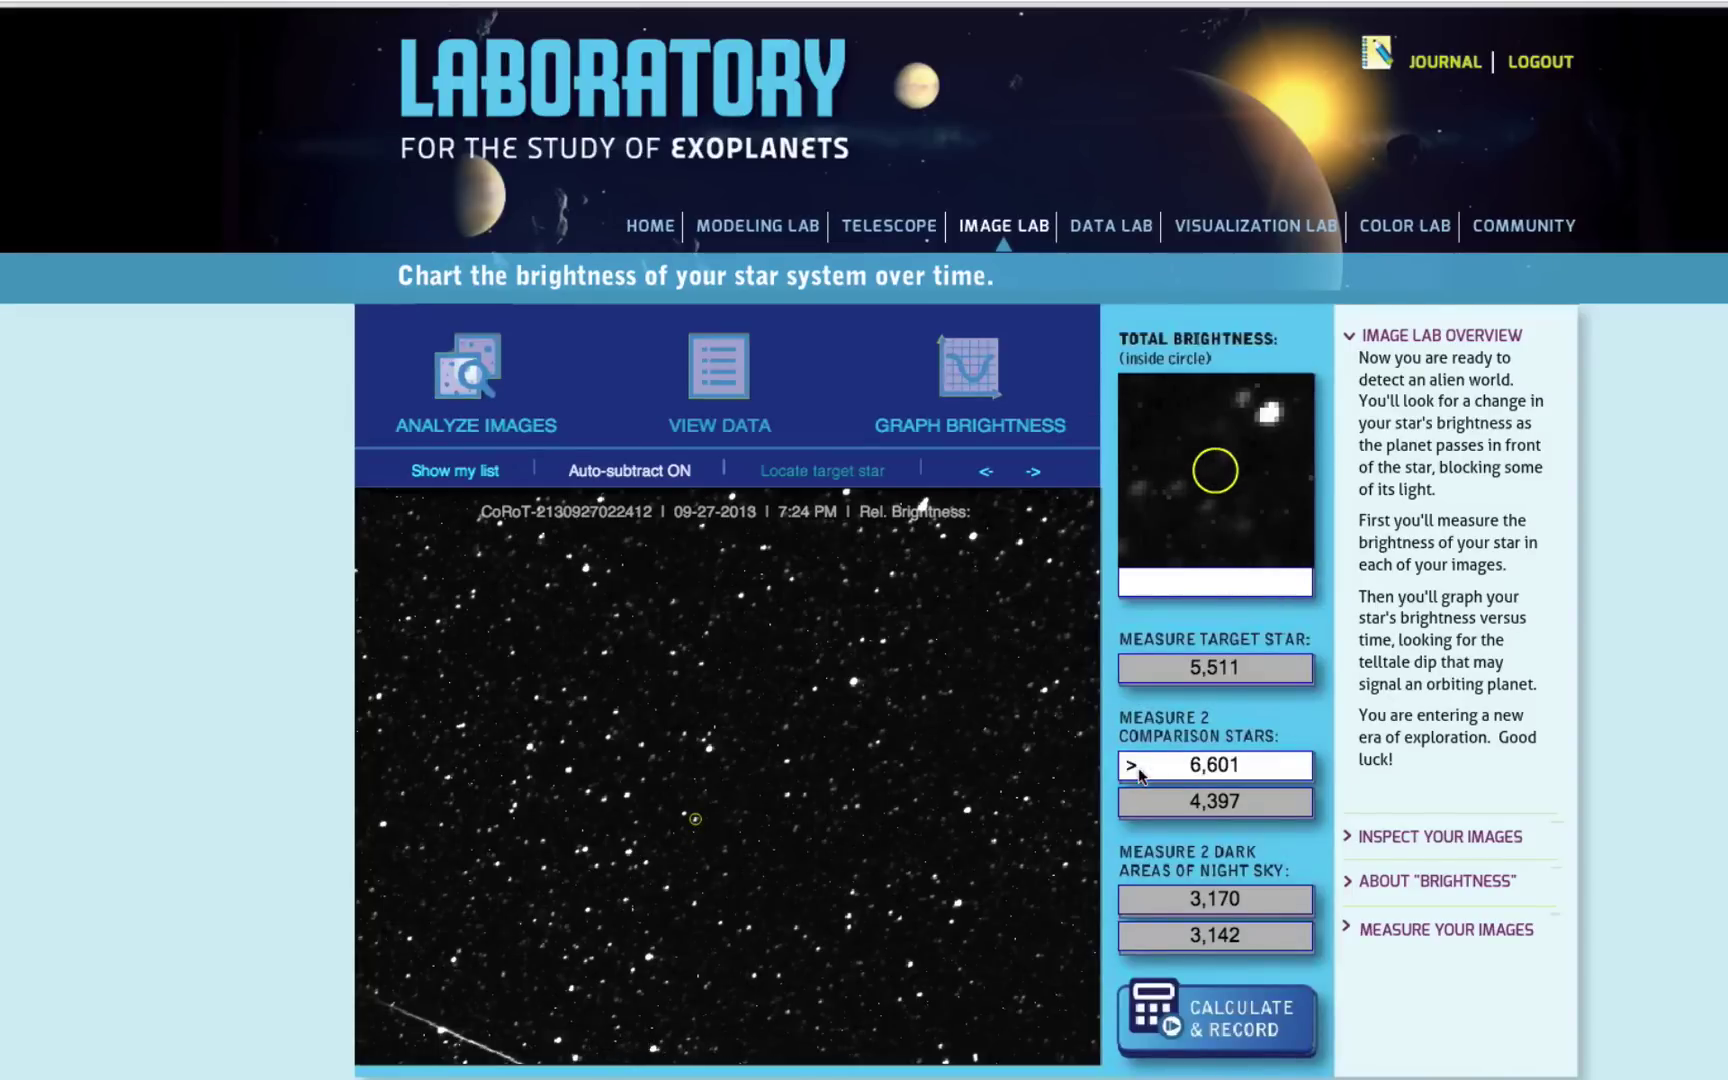
left_click(666, 889)
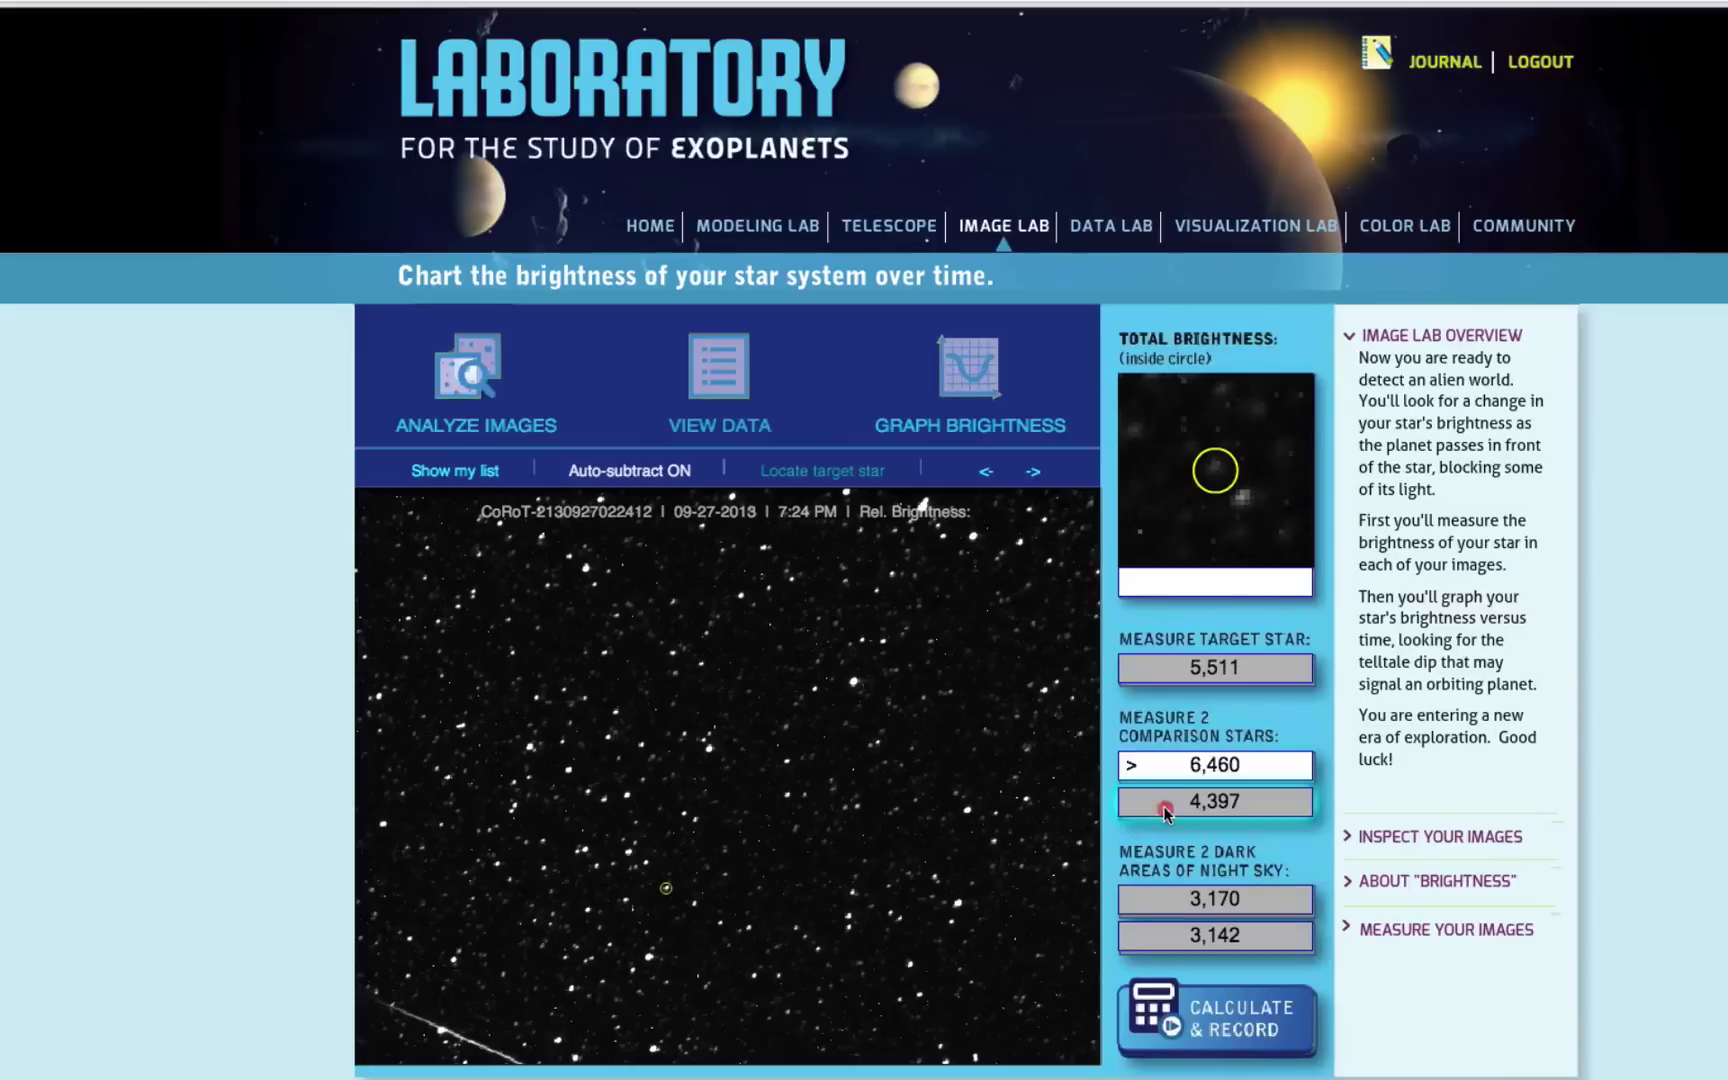
left_click(634, 841)
left_click(1135, 898)
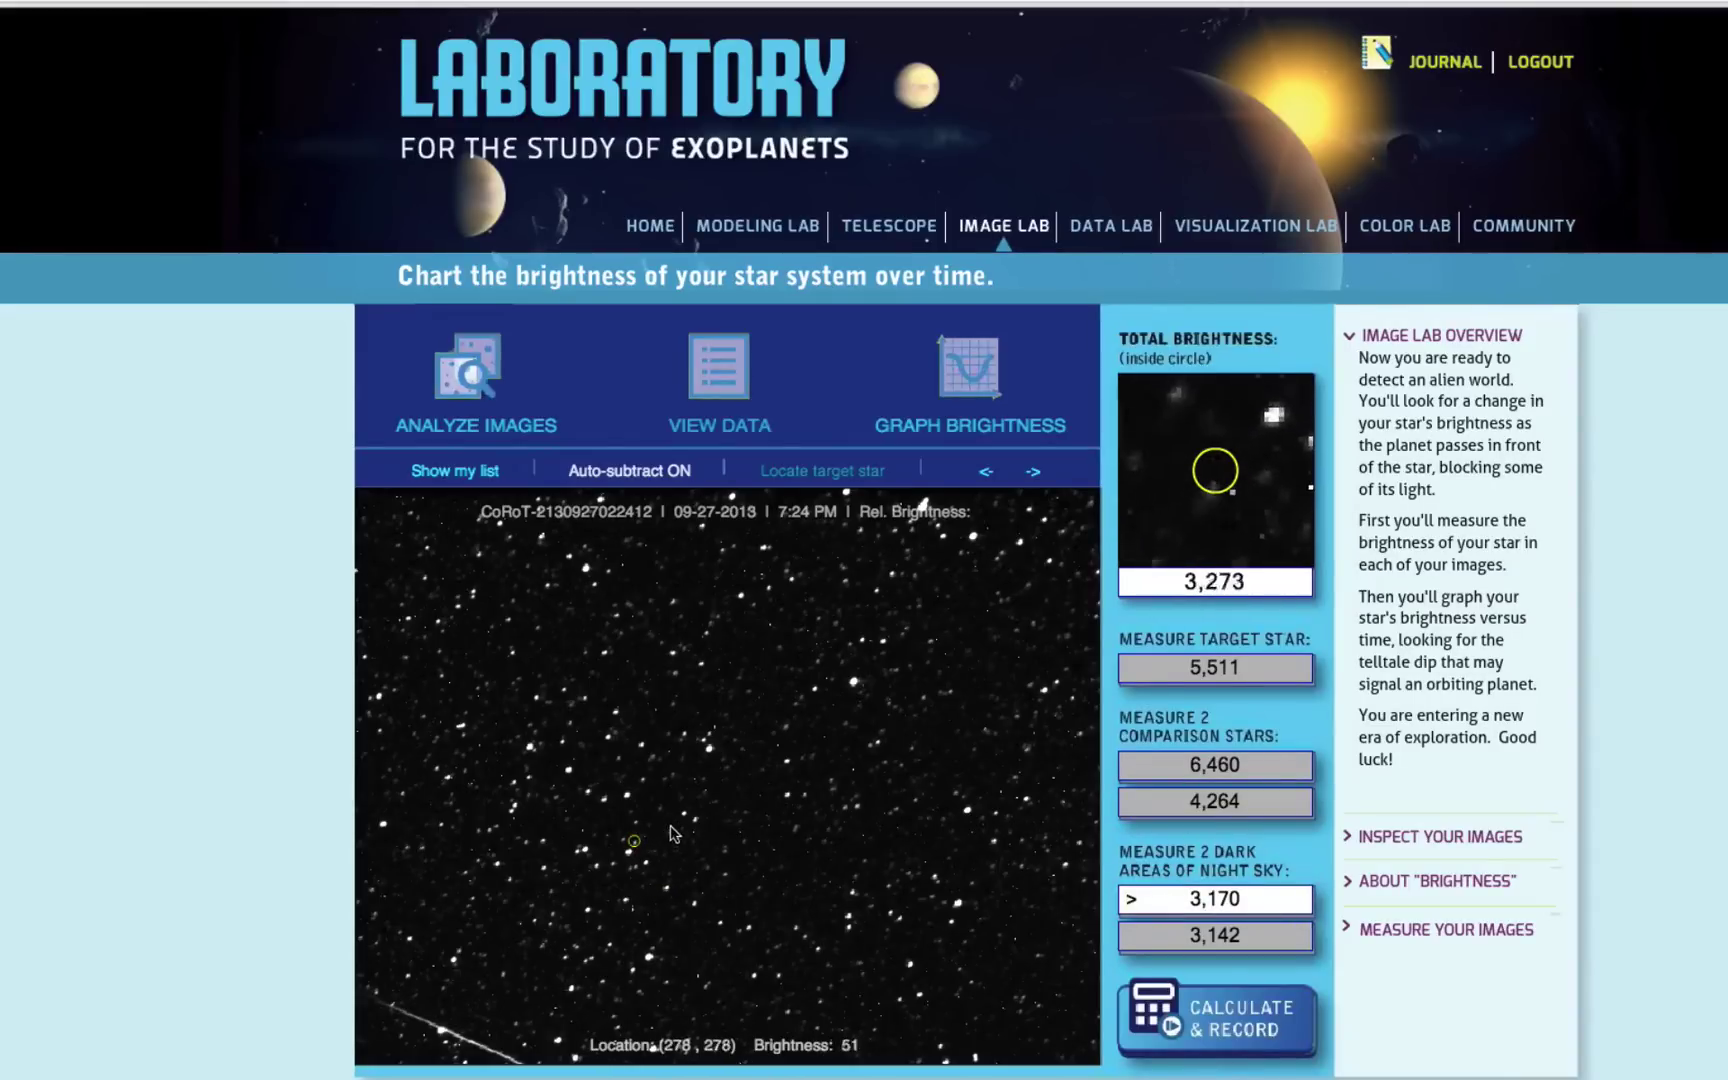
left_click(668, 828)
left_click(1170, 933)
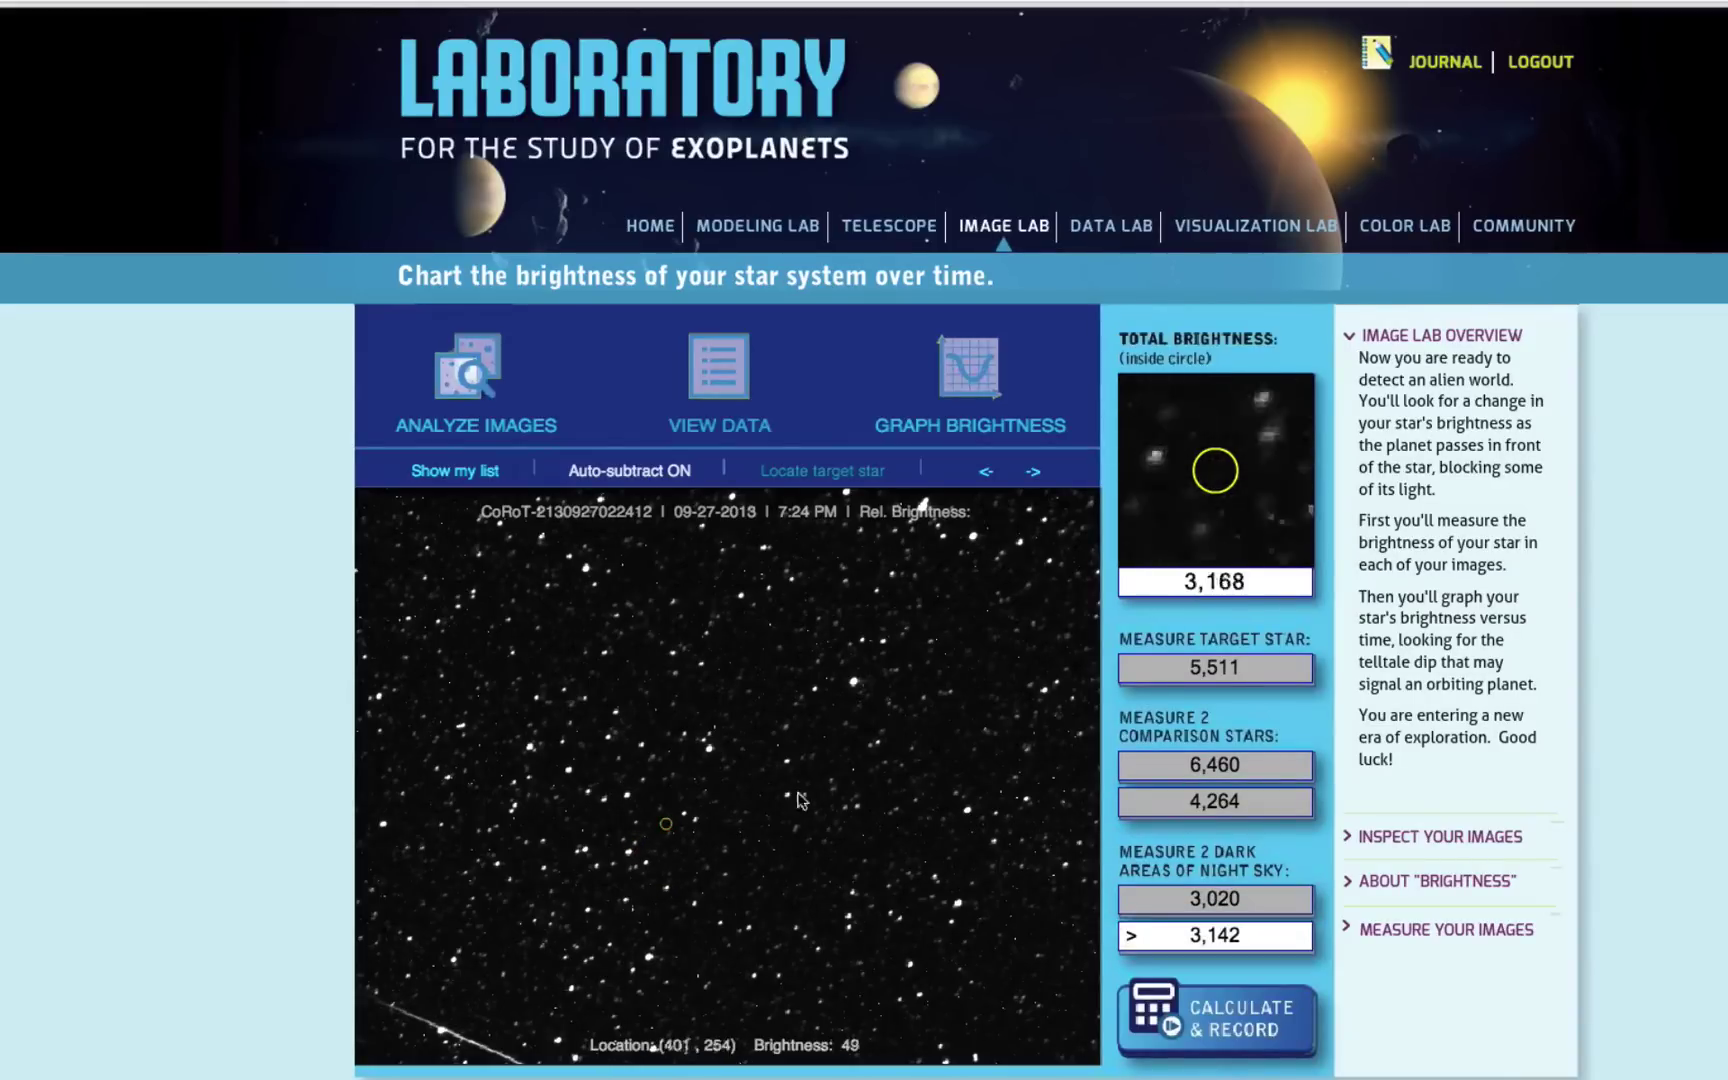
left_click(676, 816)
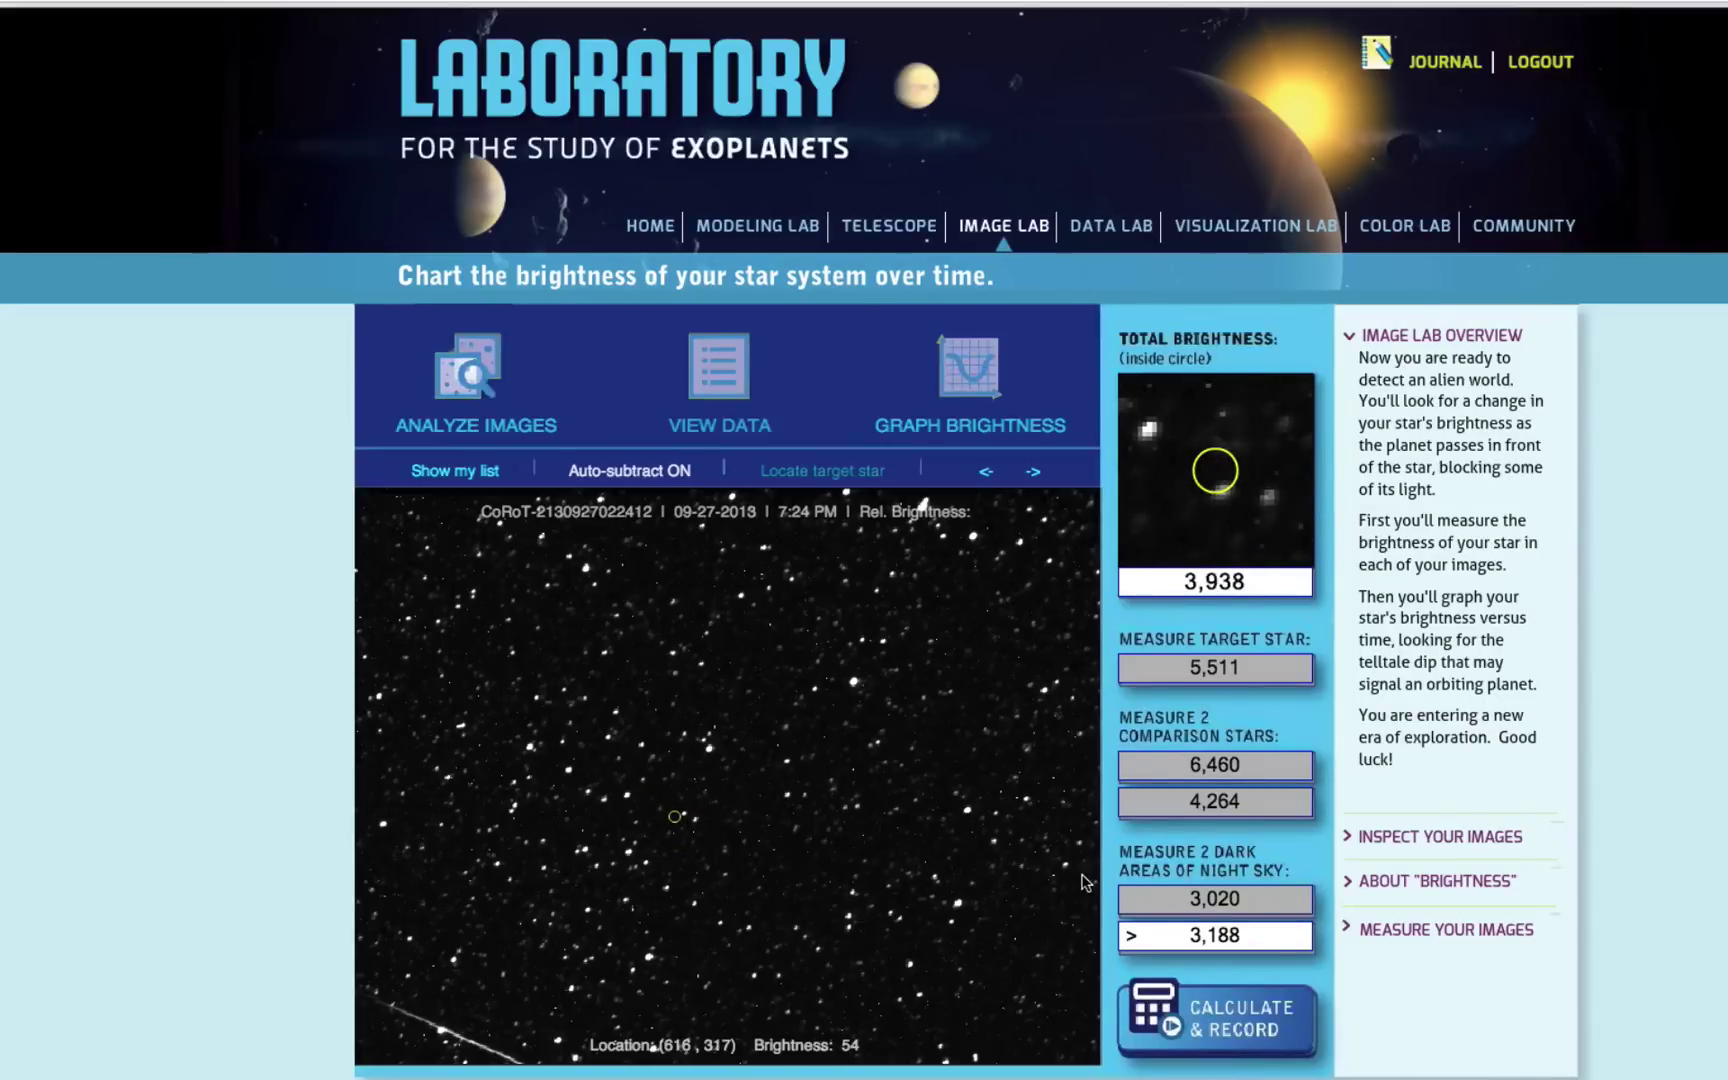
Re-measure the comparison stars (6,486 and 4,221) and record relative brightness 1.0700.
left_click(1193, 772)
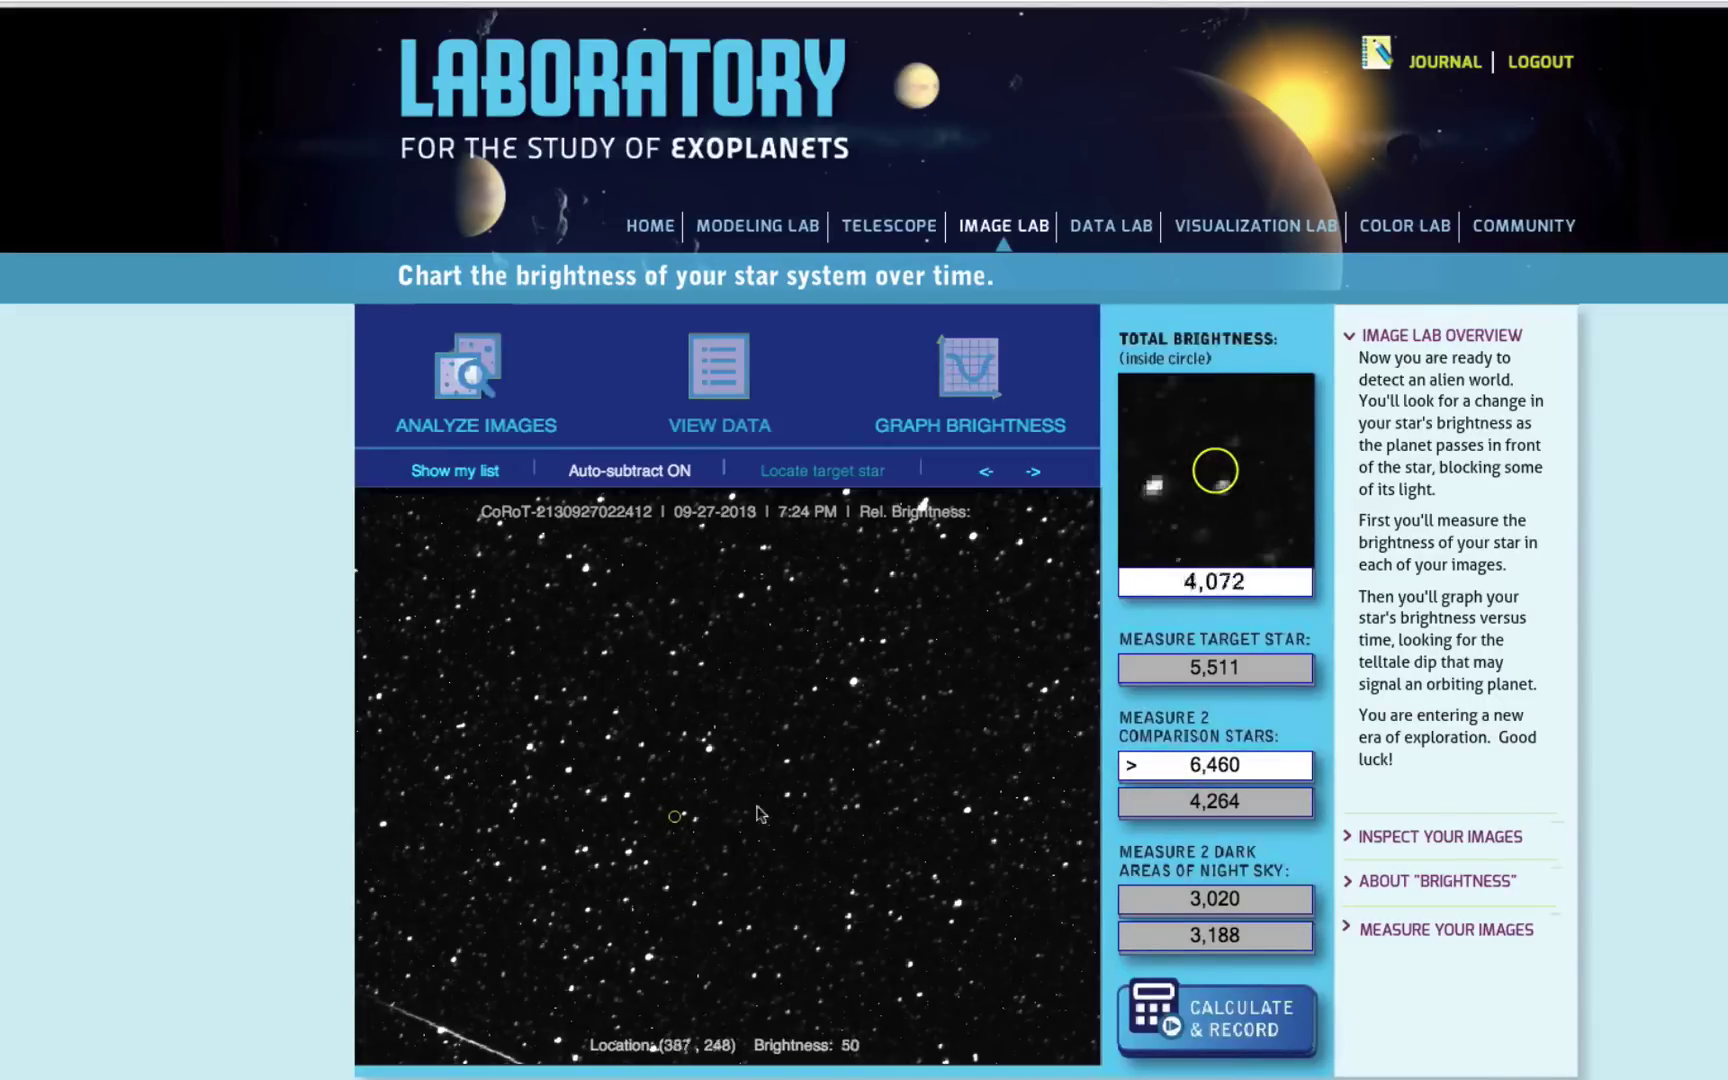
left_click(634, 842)
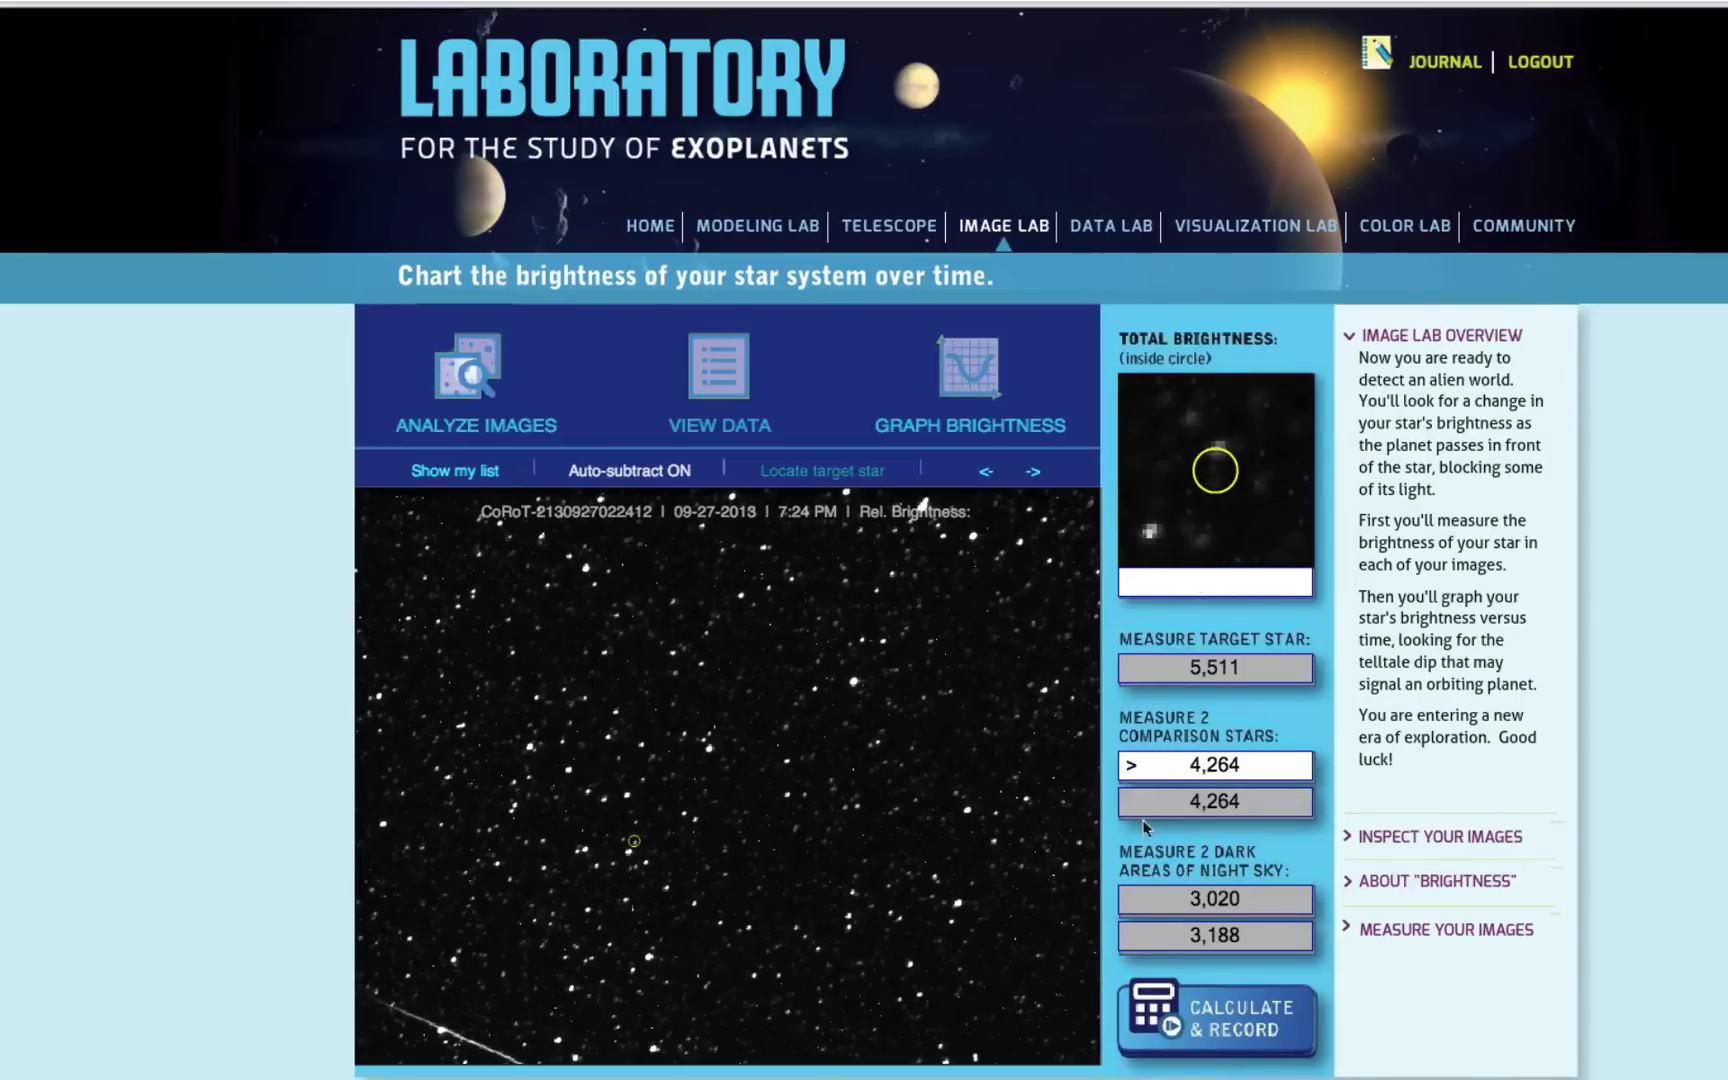
left_click(1166, 774)
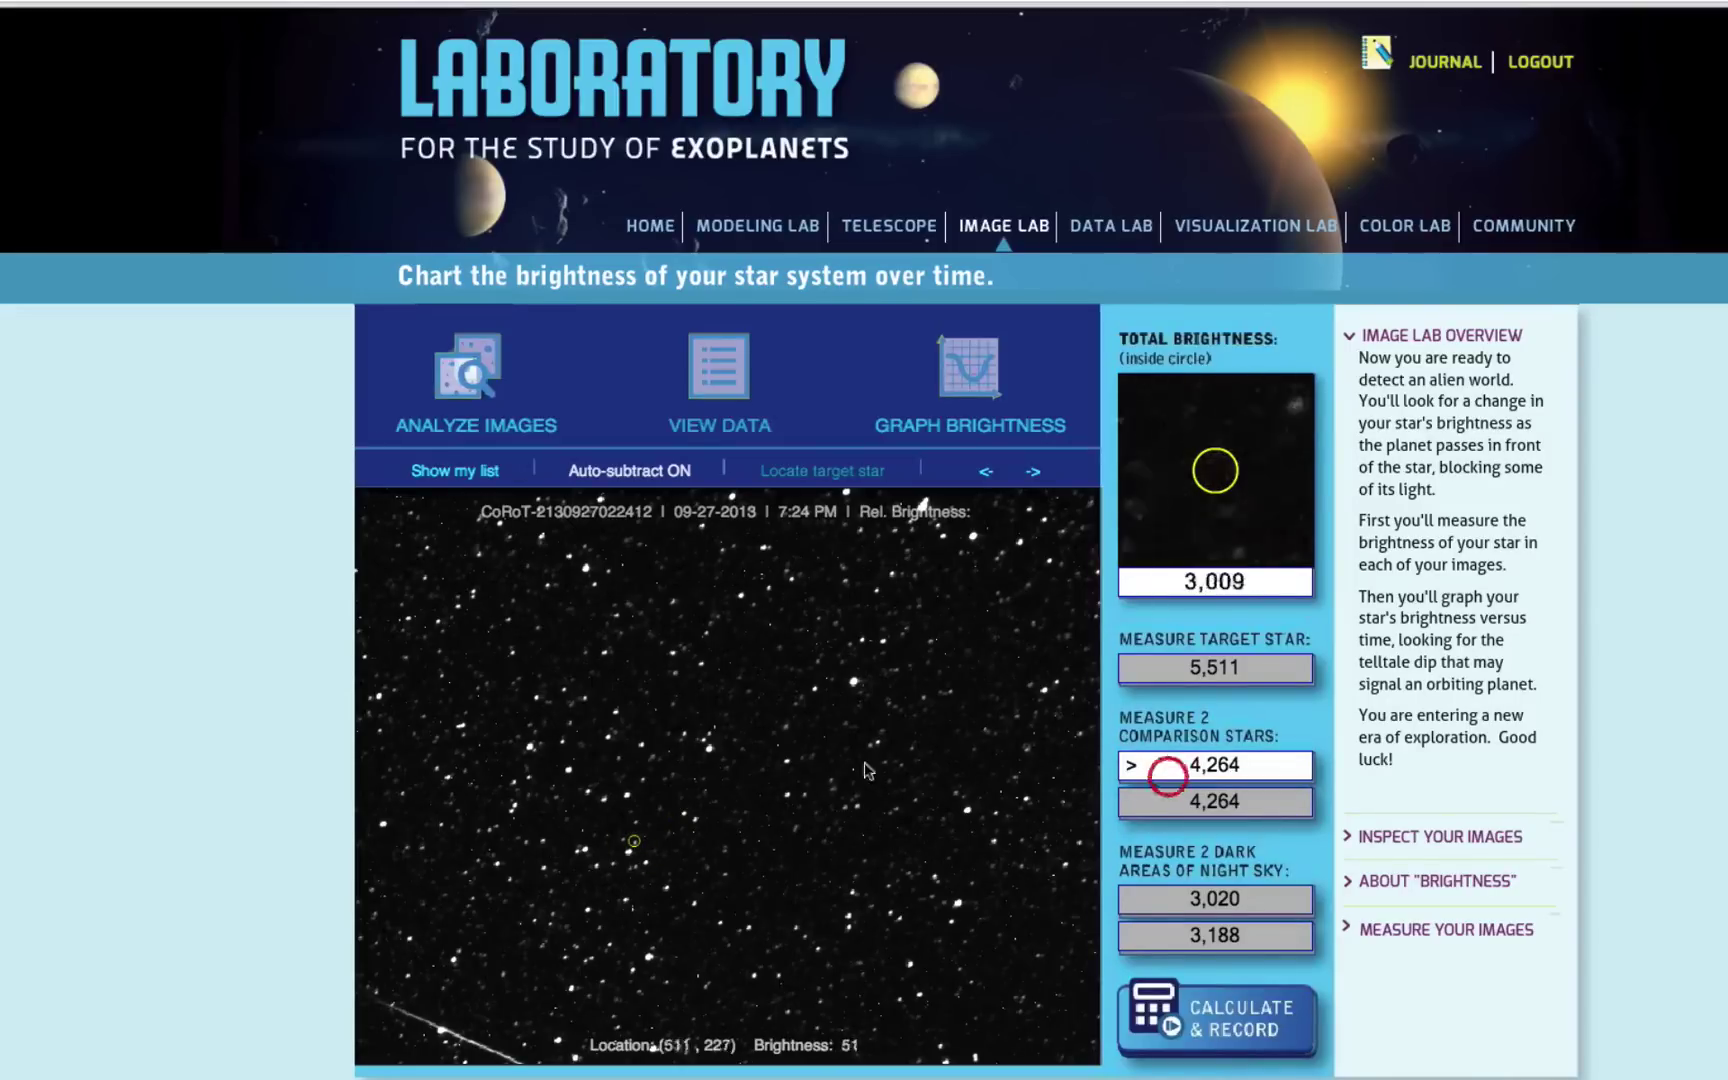
left_click(666, 887)
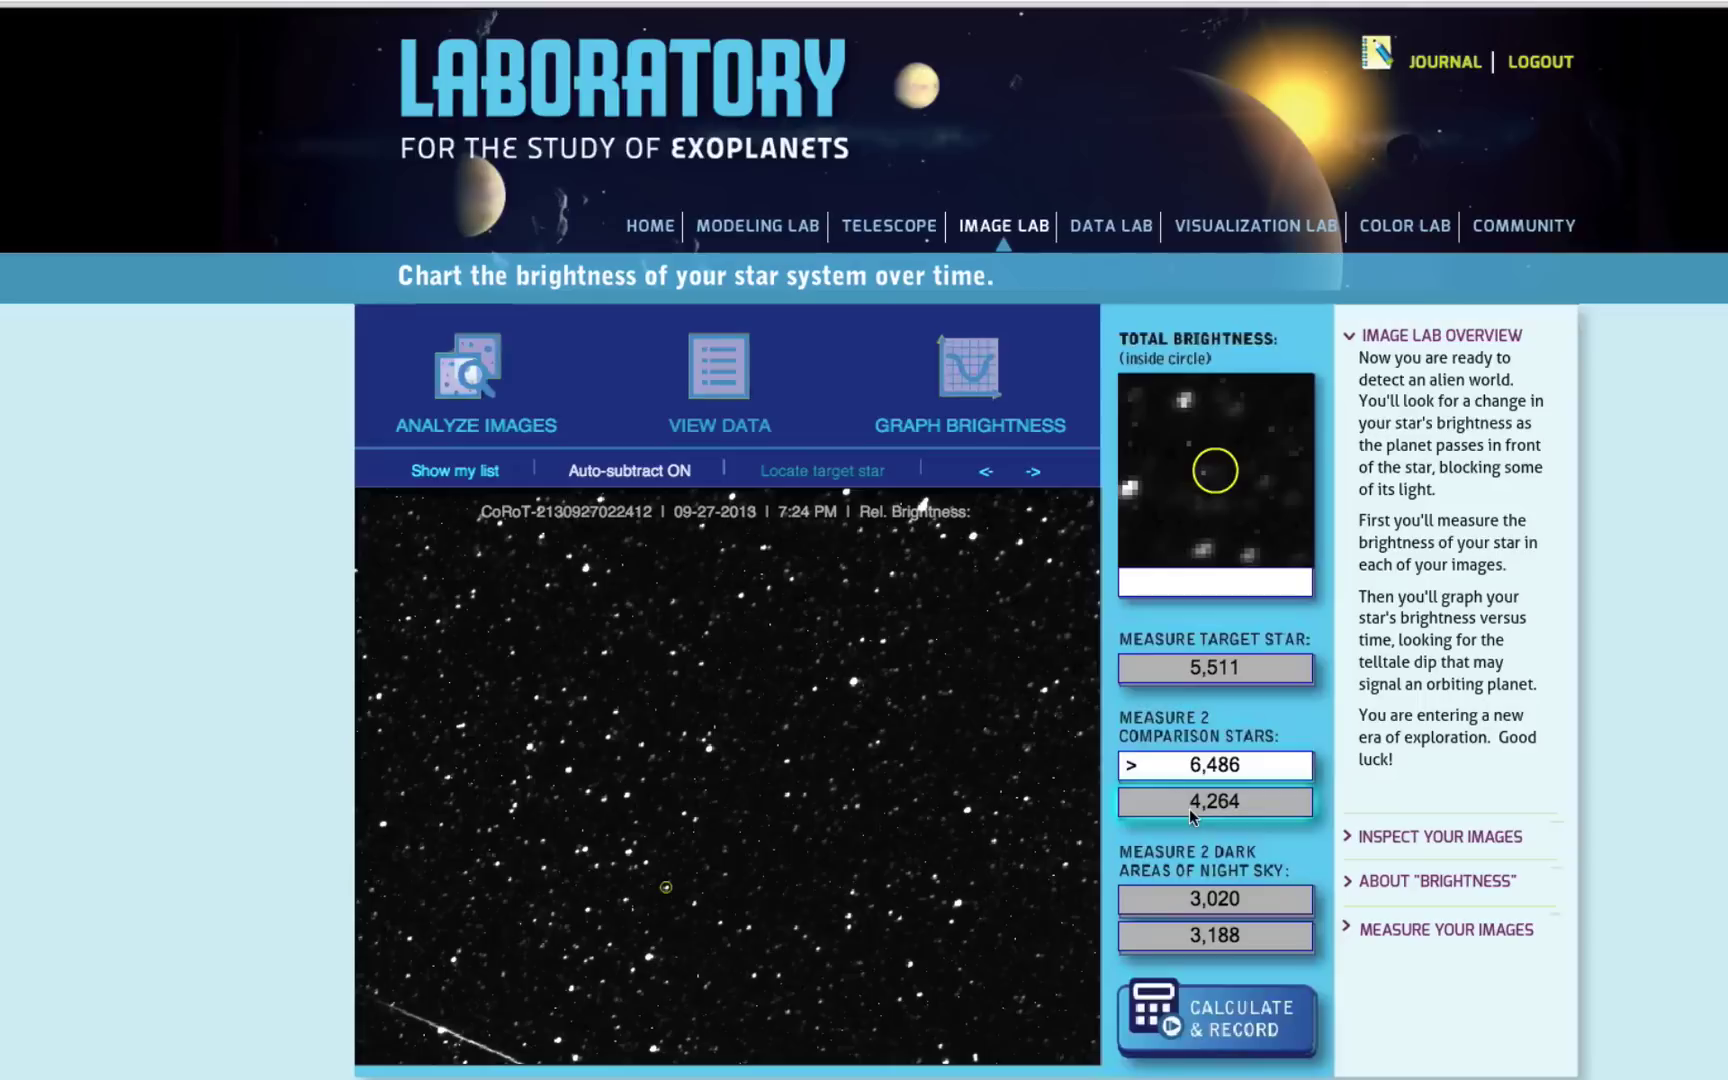
left_click(636, 843)
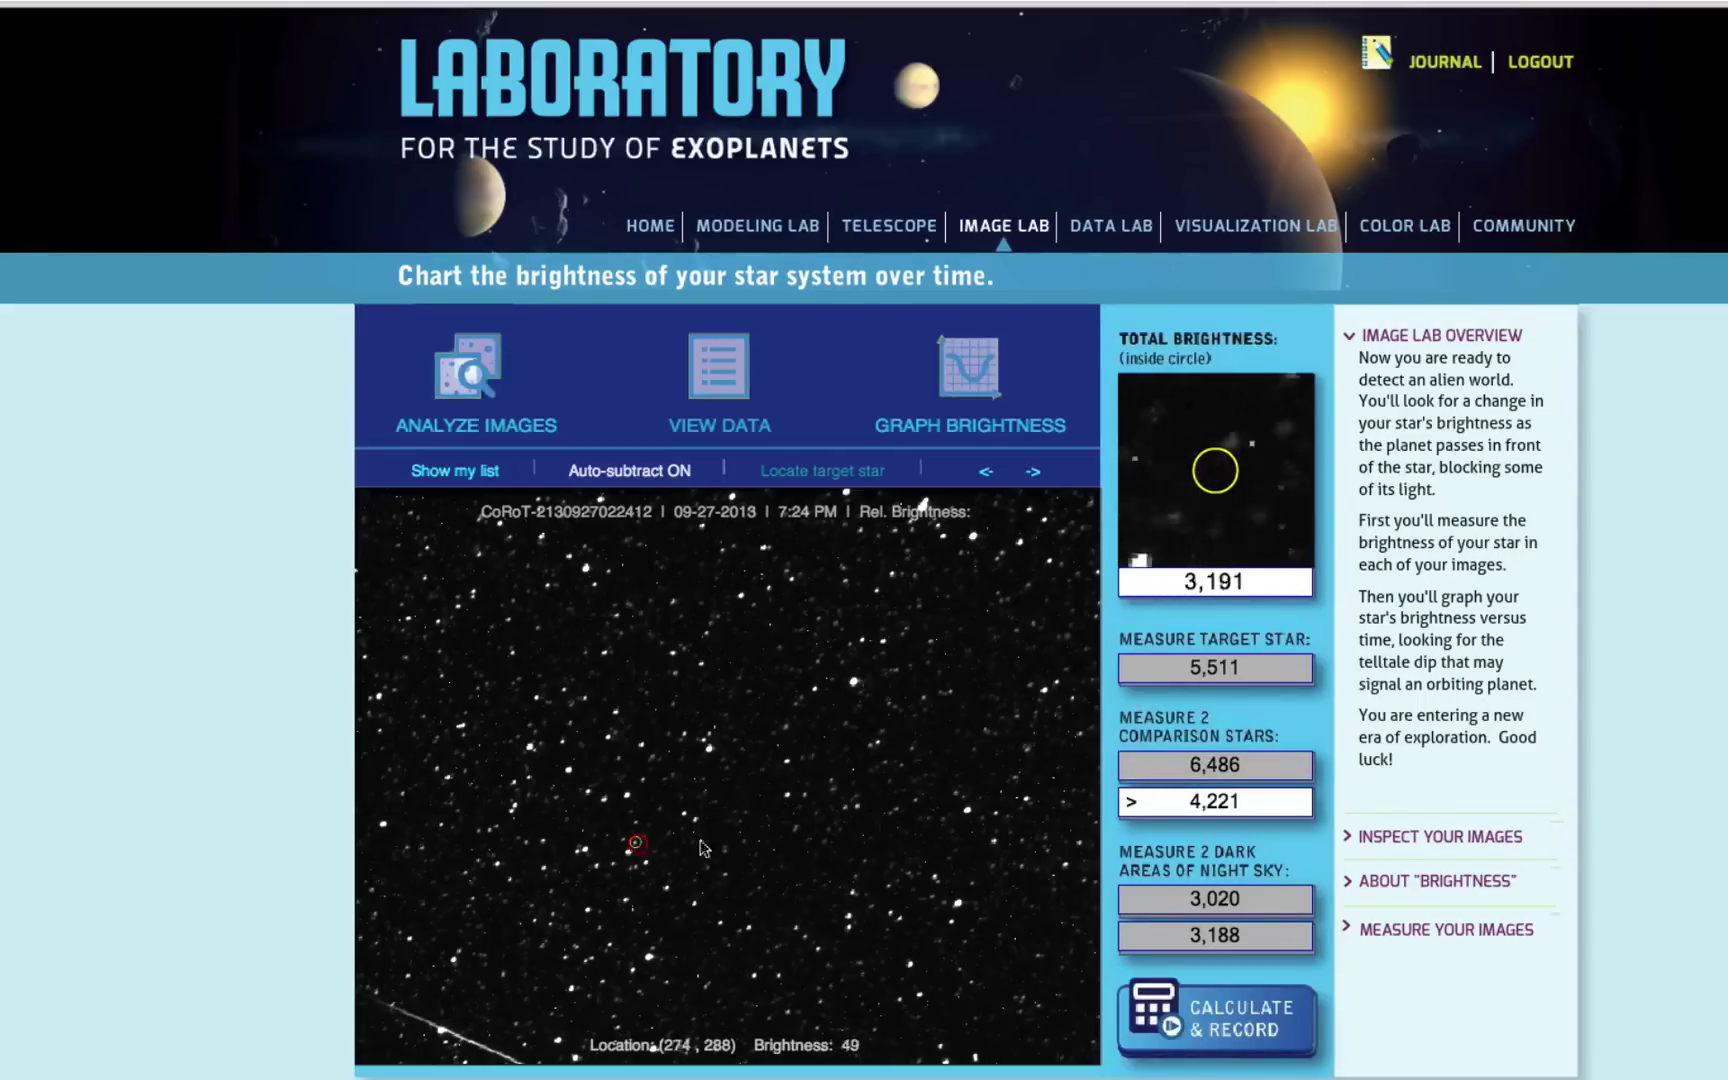
left_click(1216, 1021)
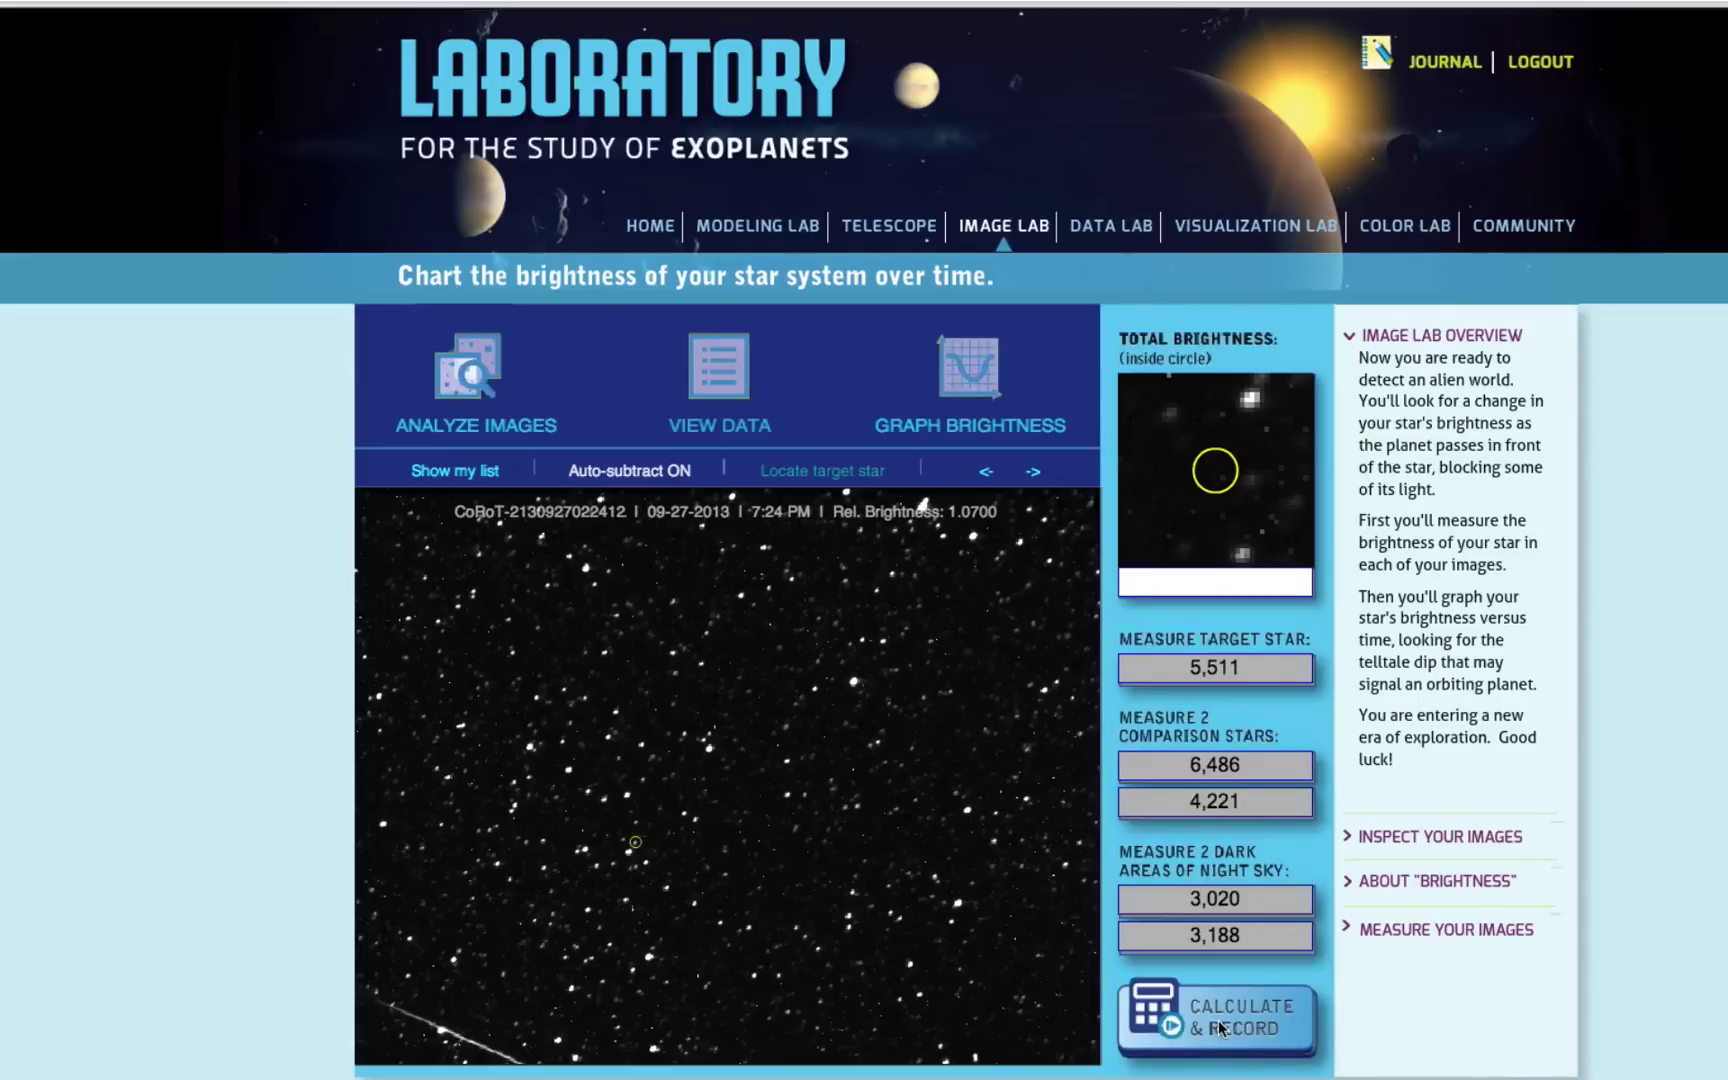